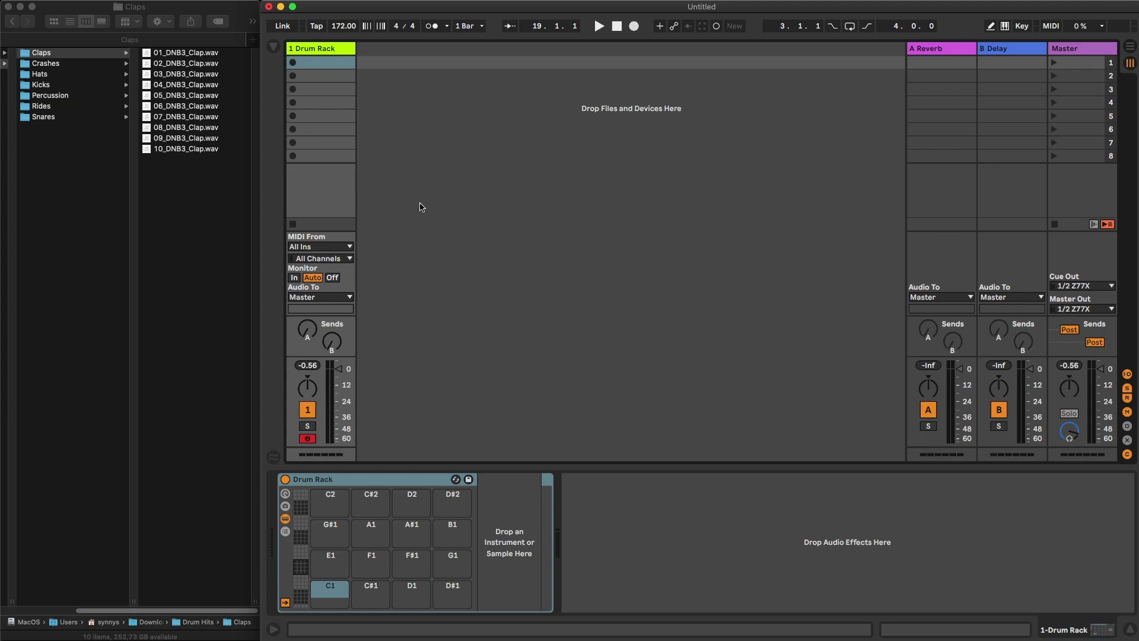
Load all ten kick samples from the Kicks folder together onto the Drum Rack's C1 pad
{"action": "left_click", "coordinate": [82, 87]}
{"action": "left_click_drag", "start_coordinate": [190, 181], "coordinate": [188, 73]}
{"action": "left_click_drag", "start_coordinate": [82, 85], "coordinate": [330, 593]}
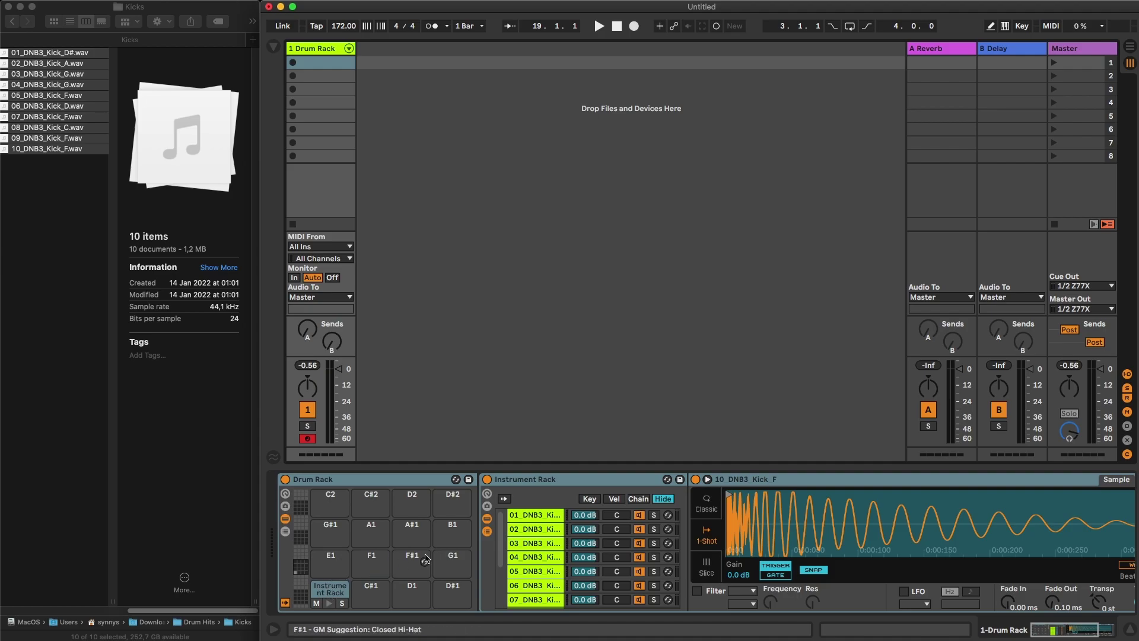
In the kick rack's chain zones, move the 10_DNB3_Kick_F zone to about 9 and distribute the ranges equally
{"action": "scroll", "coordinate": [540, 533], "scroll_direction": "down", "scroll_amount": 5}
{"action": "scroll", "coordinate": [539, 532], "scroll_direction": "up", "scroll_amount": 5}
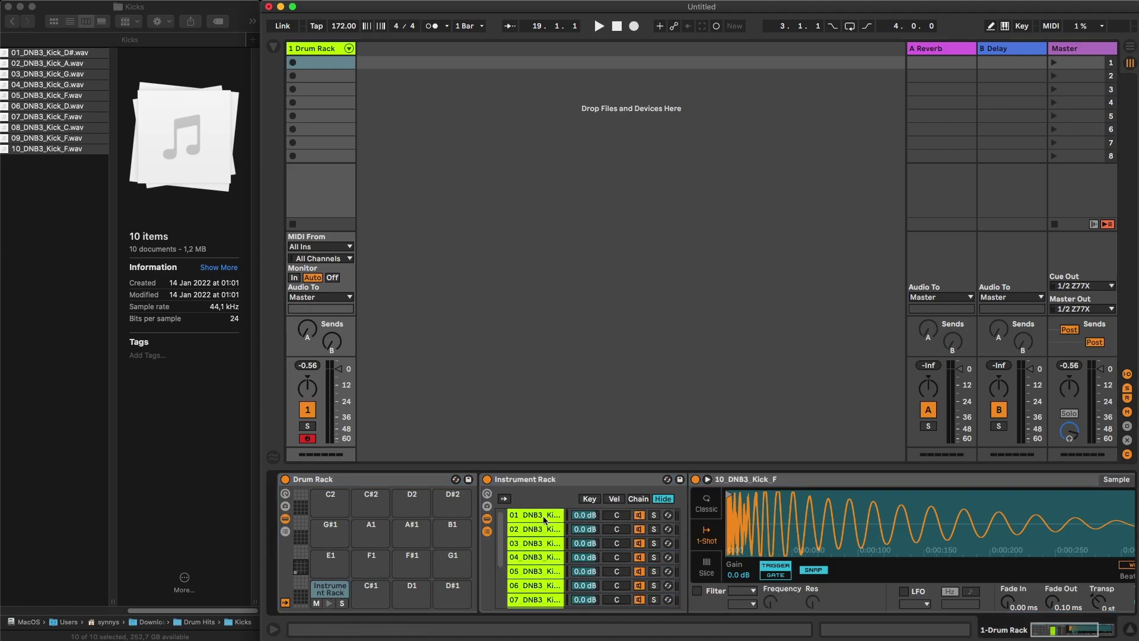
{"action": "left_click", "coordinate": [638, 499]}
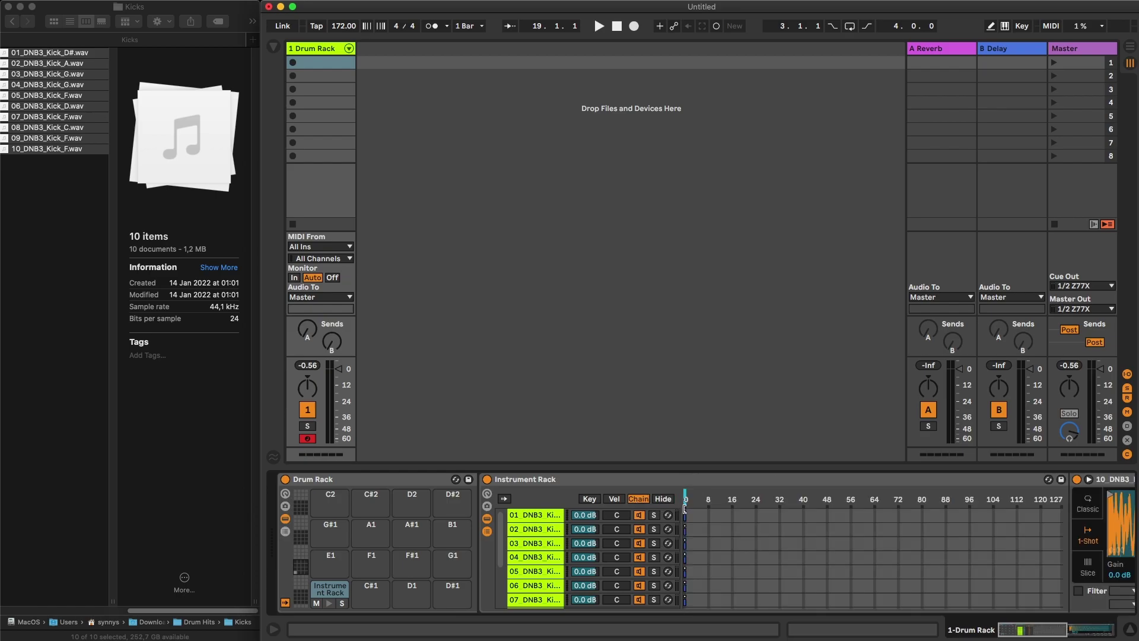
{"action": "scroll", "coordinate": [653, 552], "scroll_direction": "down", "scroll_amount": 3}
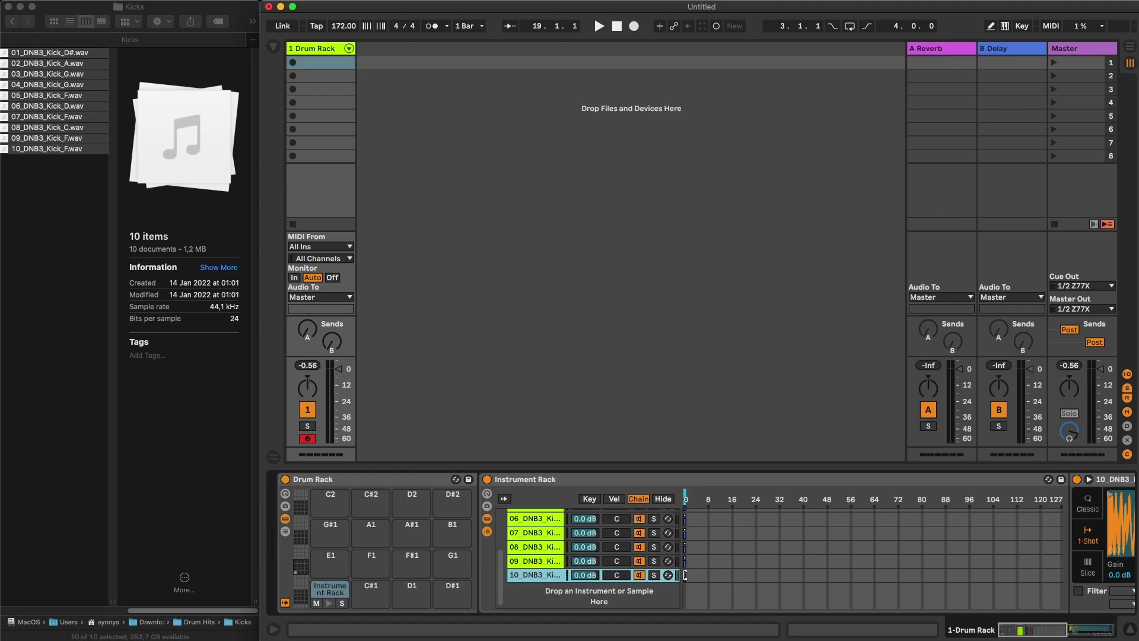
{"action": "left_click_drag", "start_coordinate": [685, 574], "coordinate": [714, 576]}
{"action": "right_click", "coordinate": [695, 501]}
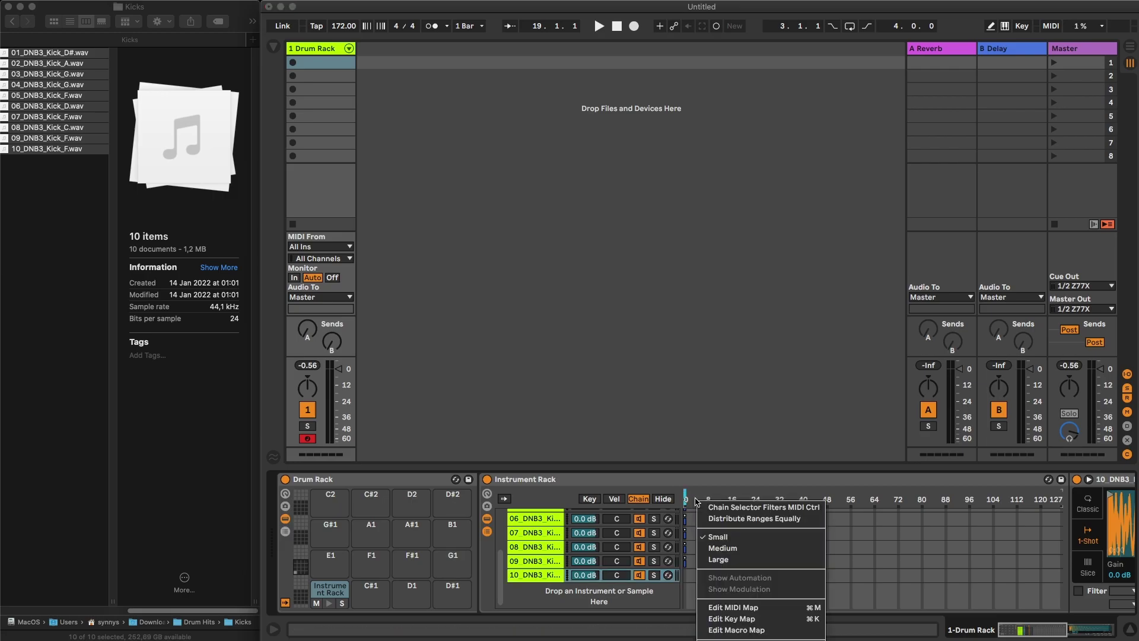
{"action": "left_click", "coordinate": [721, 520]}
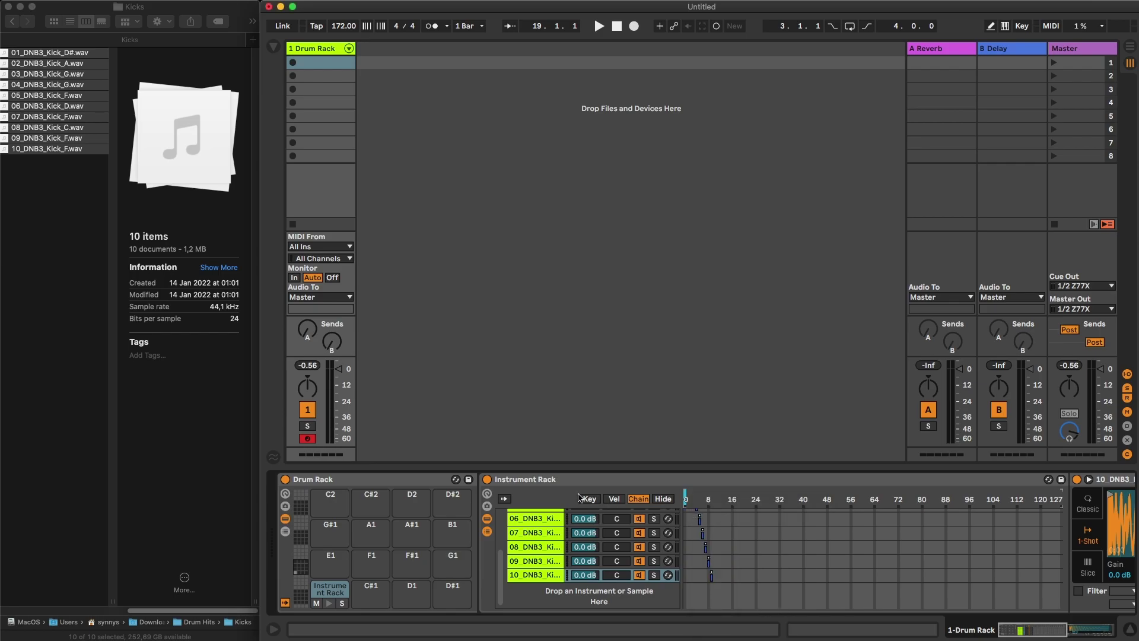
Show the kick Instrument Rack's macros and map its chain selector to Macro 1
{"action": "left_click", "coordinate": [487, 494]}
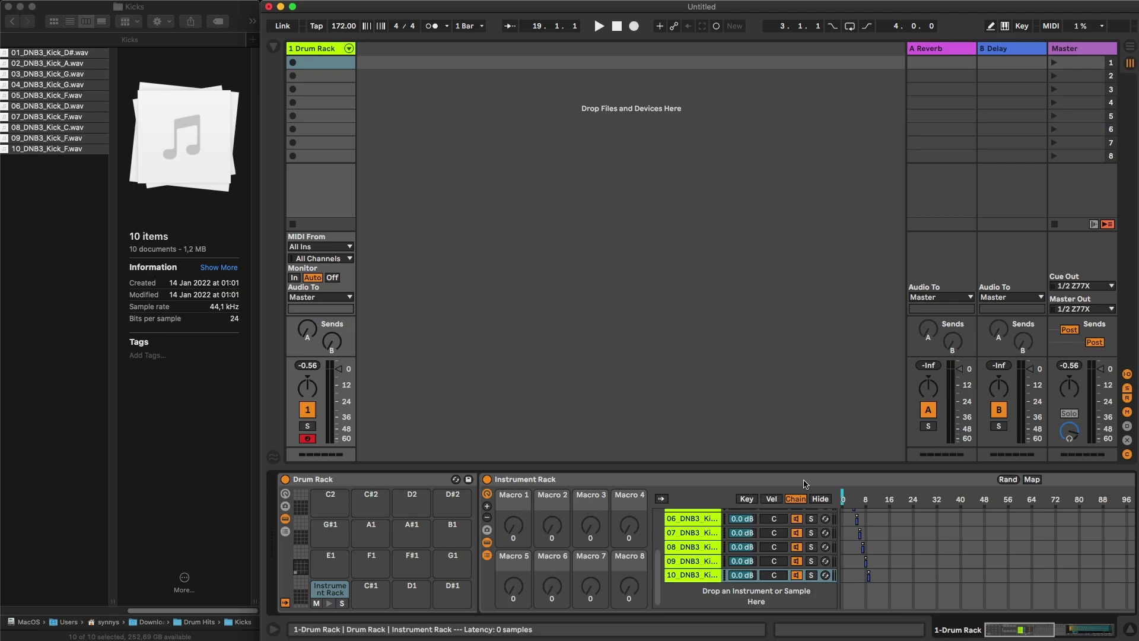
{"action": "left_click", "coordinate": [1032, 479]}
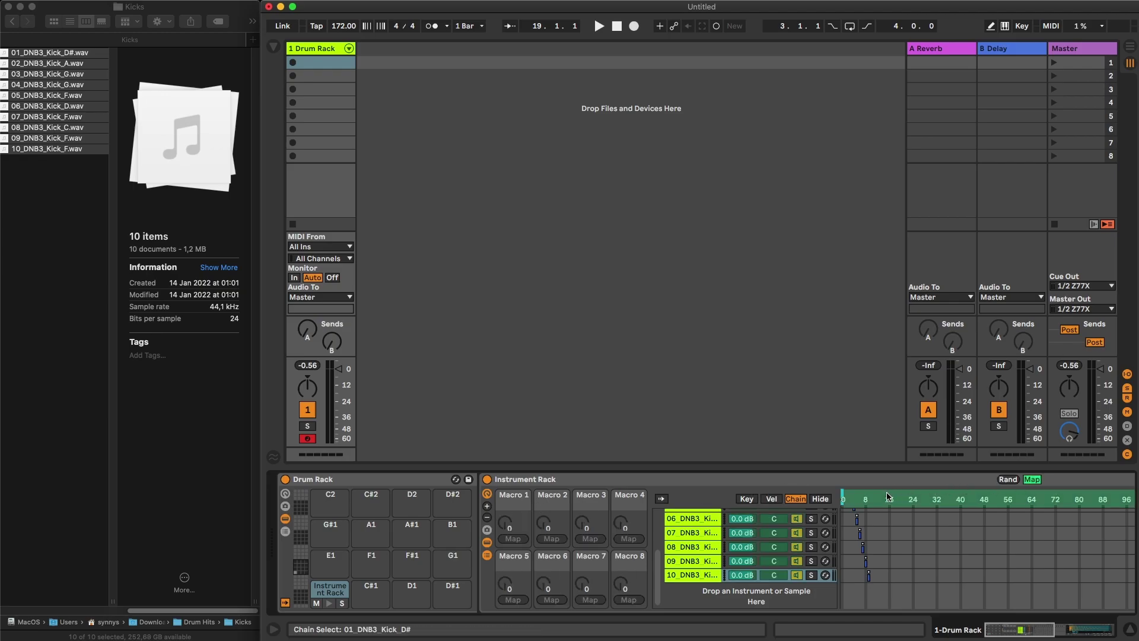
{"action": "left_click", "coordinate": [513, 539]}
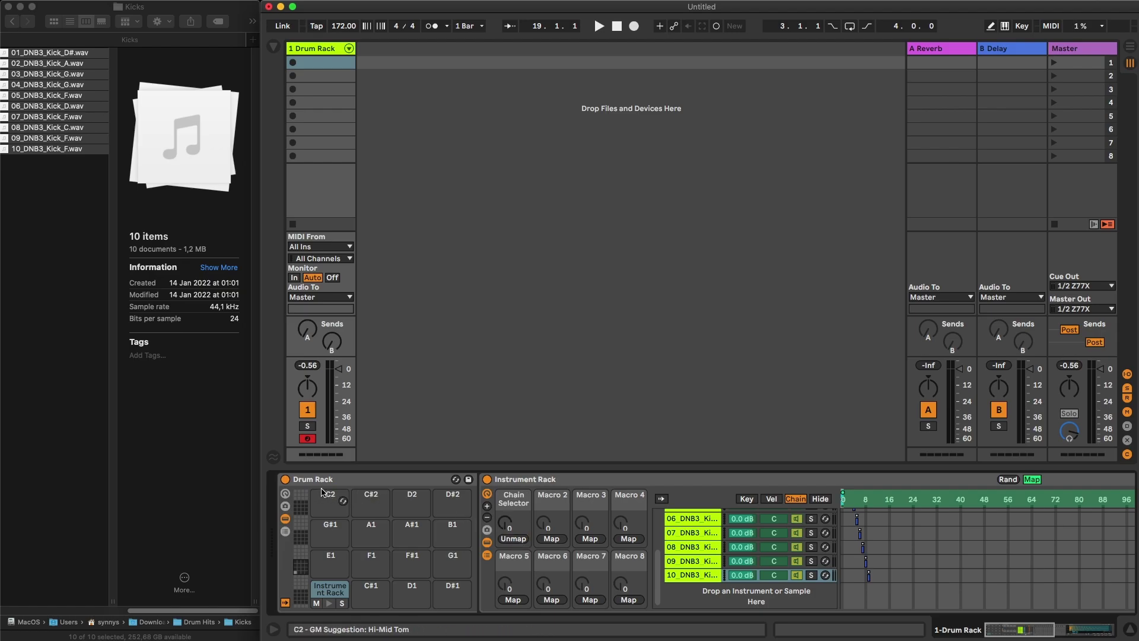
Show the Drum Rack's macro controls and rename the C1 pad KICK
{"action": "left_click", "coordinate": [285, 495]}
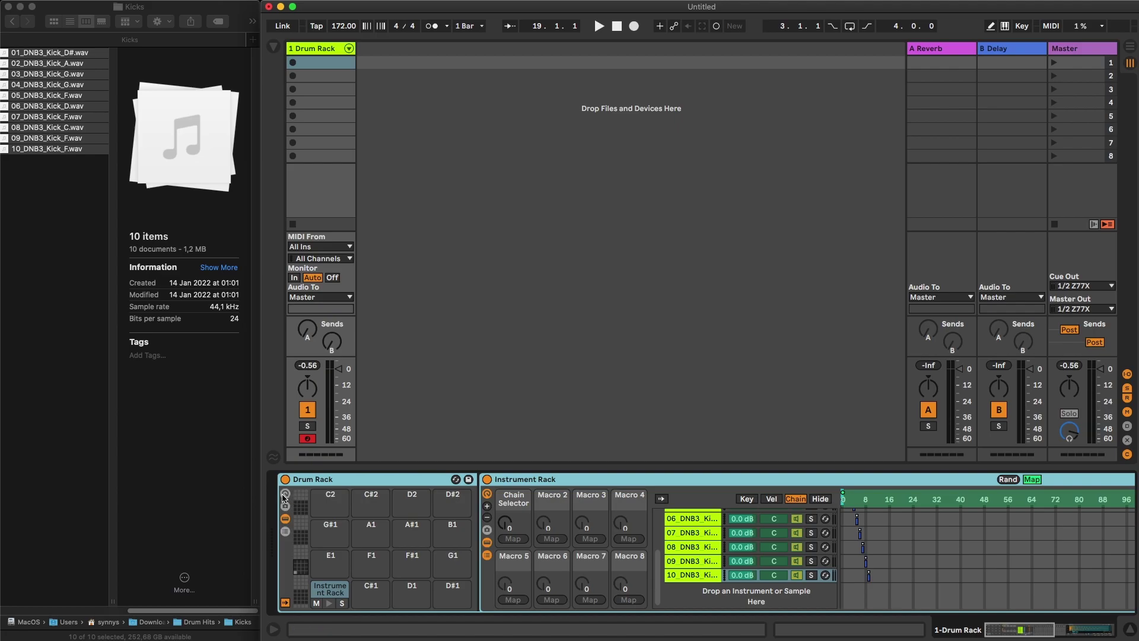
{"action": "left_click", "coordinate": [286, 495]}
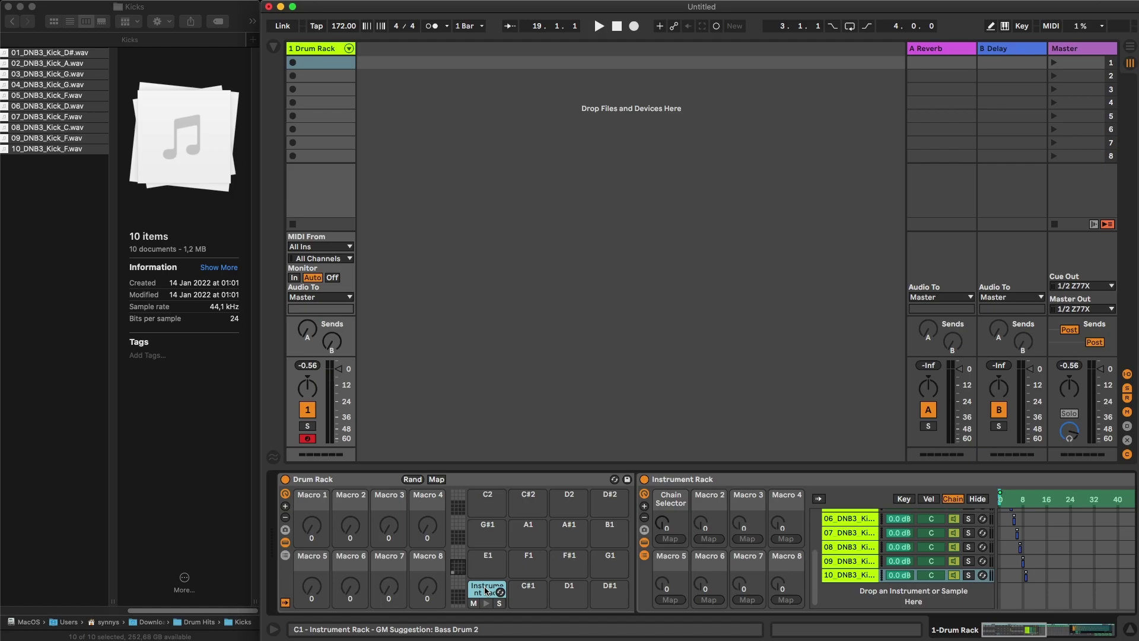
{"action": "key", "text": "super+r"}
{"action": "type", "text": "Ki"}
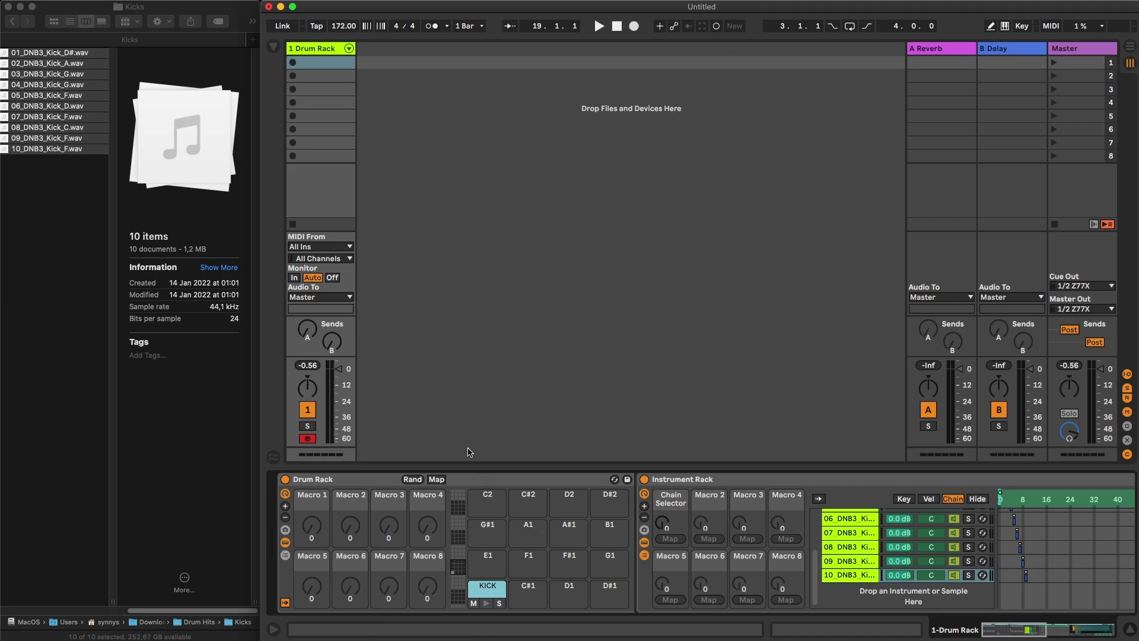
Map the kick rack's Chain Selector macro to the Drum Rack's Macro 1 and rename that macro KICK
{"action": "left_click", "coordinate": [438, 479]}
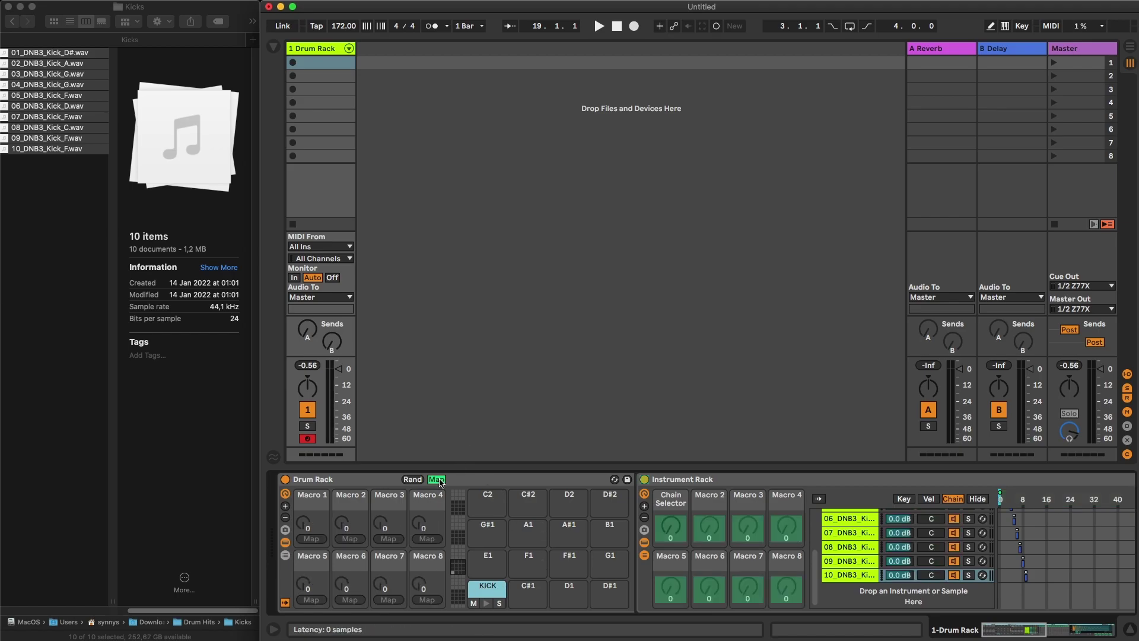
{"action": "left_click", "coordinate": [674, 528]}
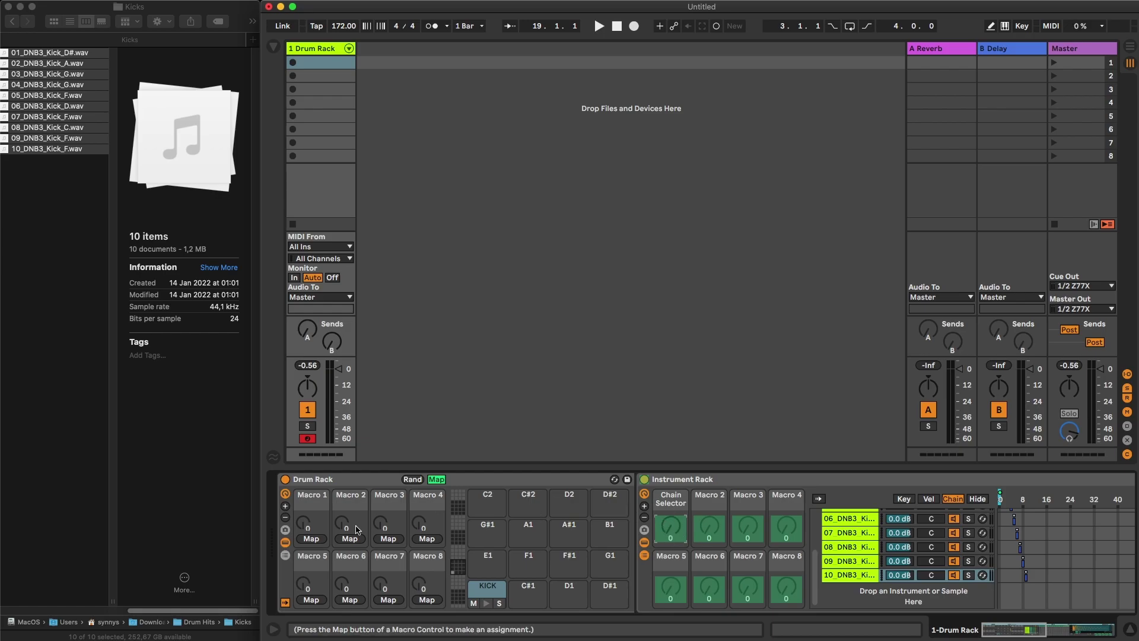
{"action": "left_click", "coordinate": [311, 539]}
{"action": "left_click", "coordinate": [314, 502]}
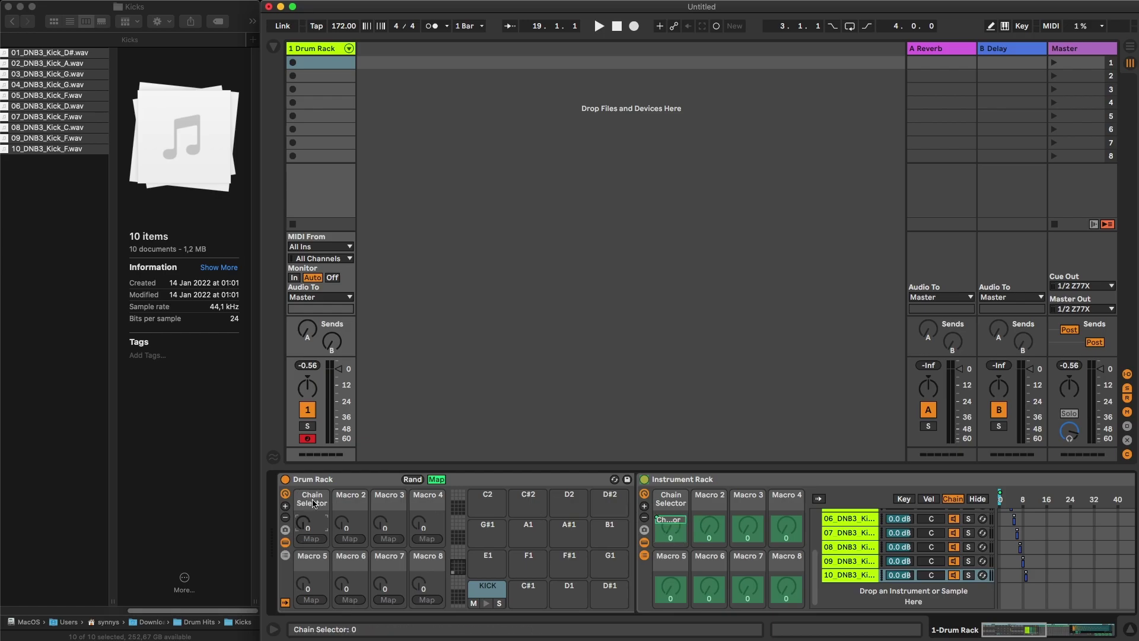
{"action": "key", "text": "super+r"}
{"action": "type", "text": "KICK"}
{"action": "key", "text": "Return"}
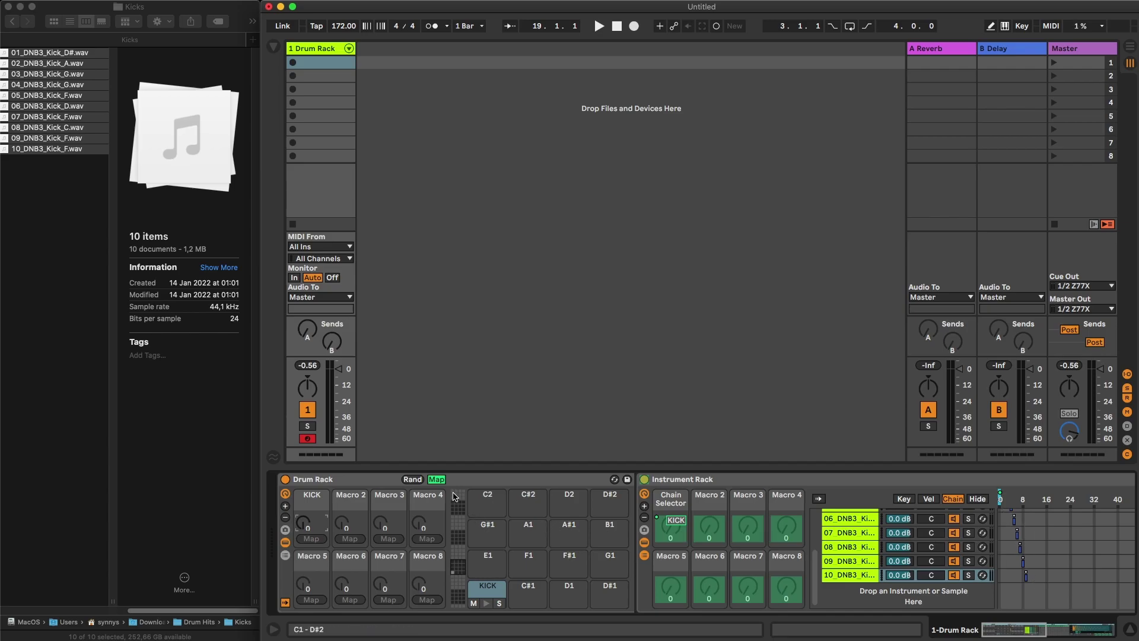
Set the maximum of the KICK macro's Chain Selector mapping to 9
{"action": "left_click", "coordinate": [274, 47]}
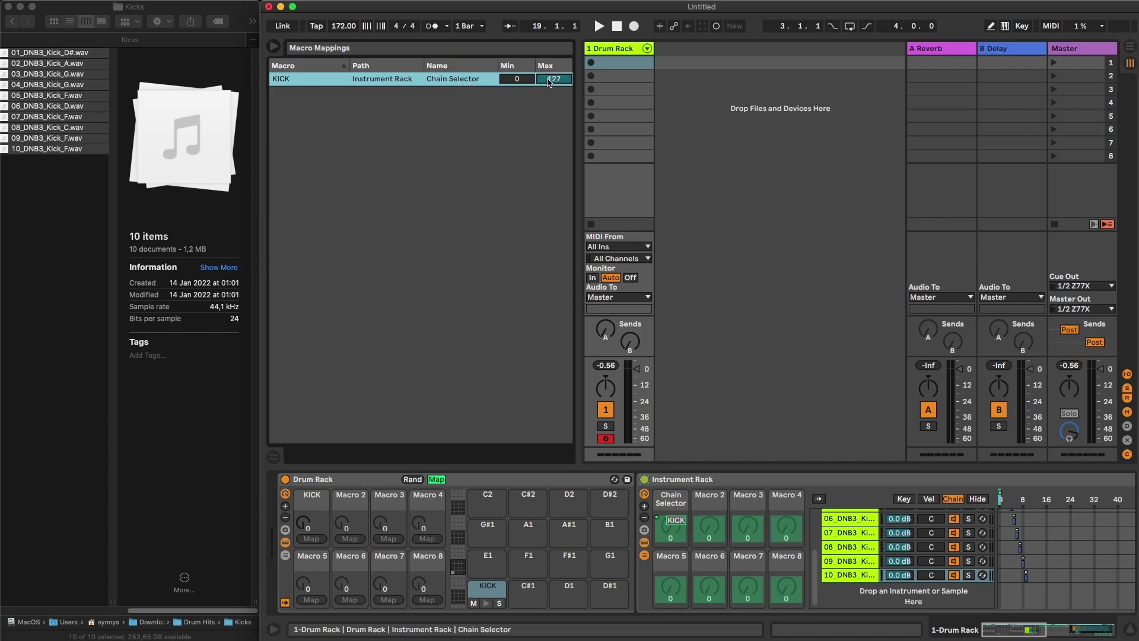
{"action": "key", "text": "Return"}
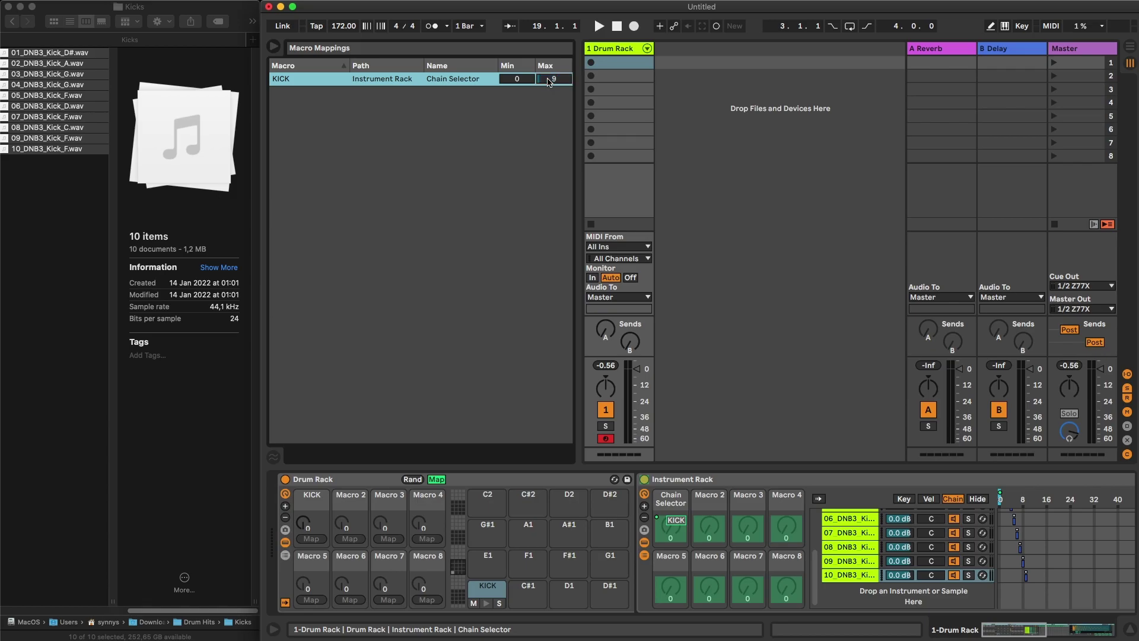
{"action": "left_click", "coordinate": [273, 47]}
Load all ten snare samples from the Snares folder together onto the Drum Rack's C#1 pad
{"action": "scroll", "coordinate": [88, 141], "scroll_direction": "left", "scroll_amount": 8}
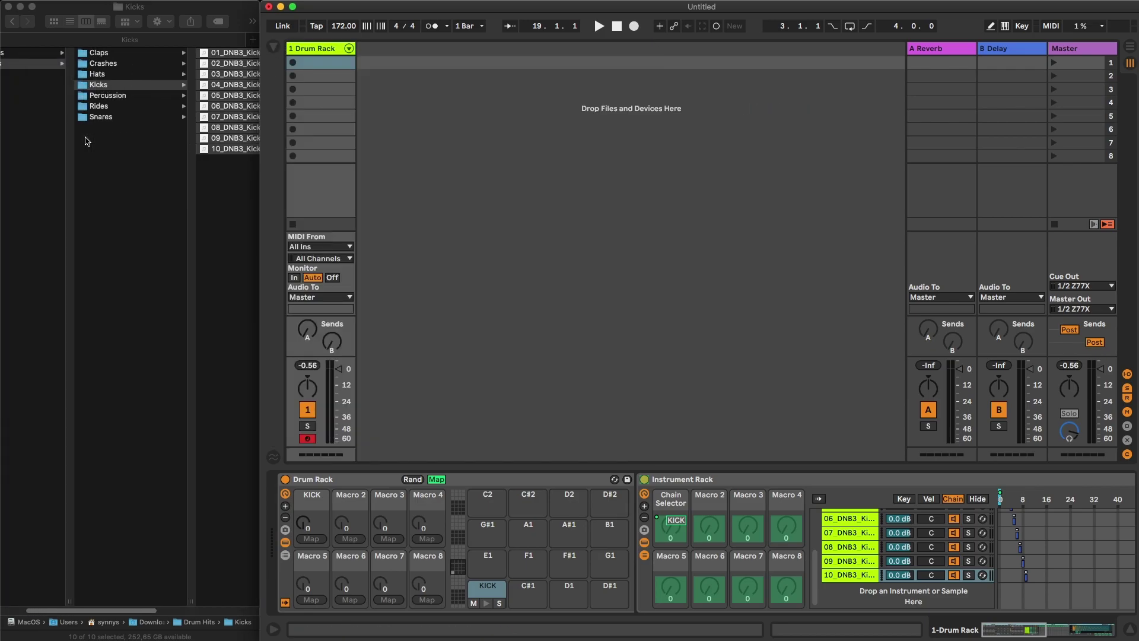
{"action": "left_click", "coordinate": [110, 118]}
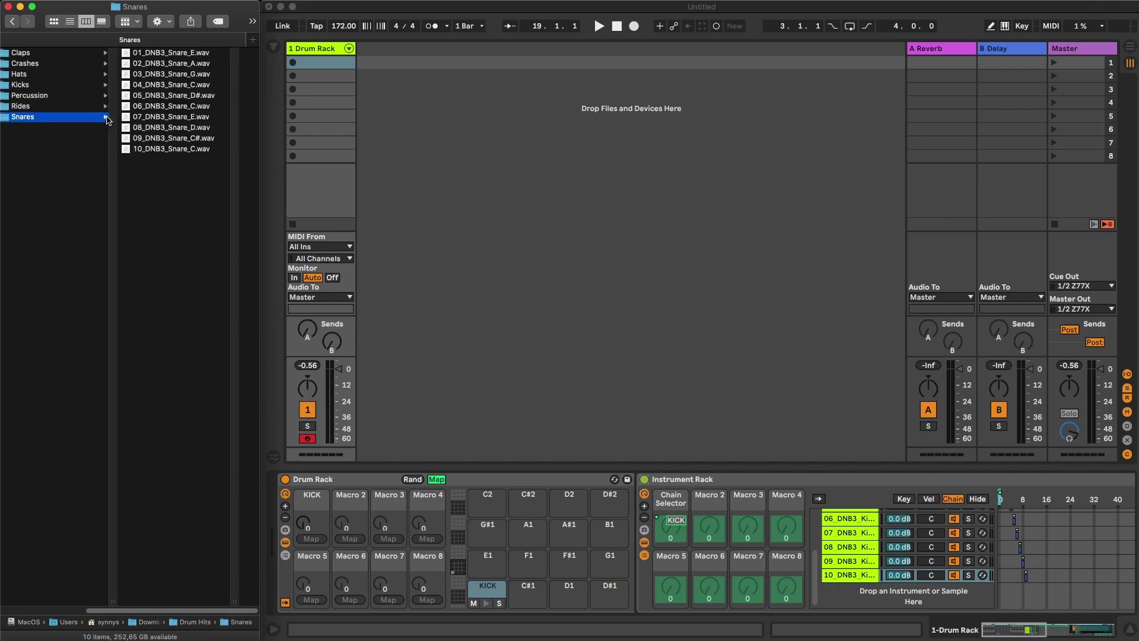
{"action": "left_click_drag", "start_coordinate": [151, 167], "coordinate": [152, 56]}
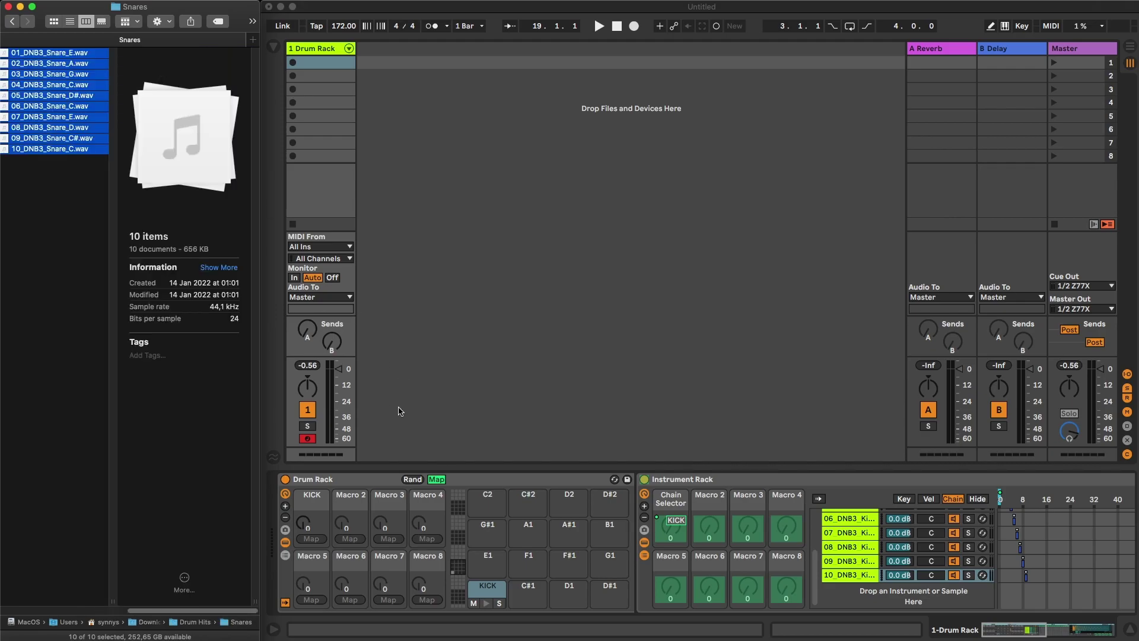
{"action": "left_click_drag", "start_coordinate": [50, 147], "coordinate": [530, 595]}
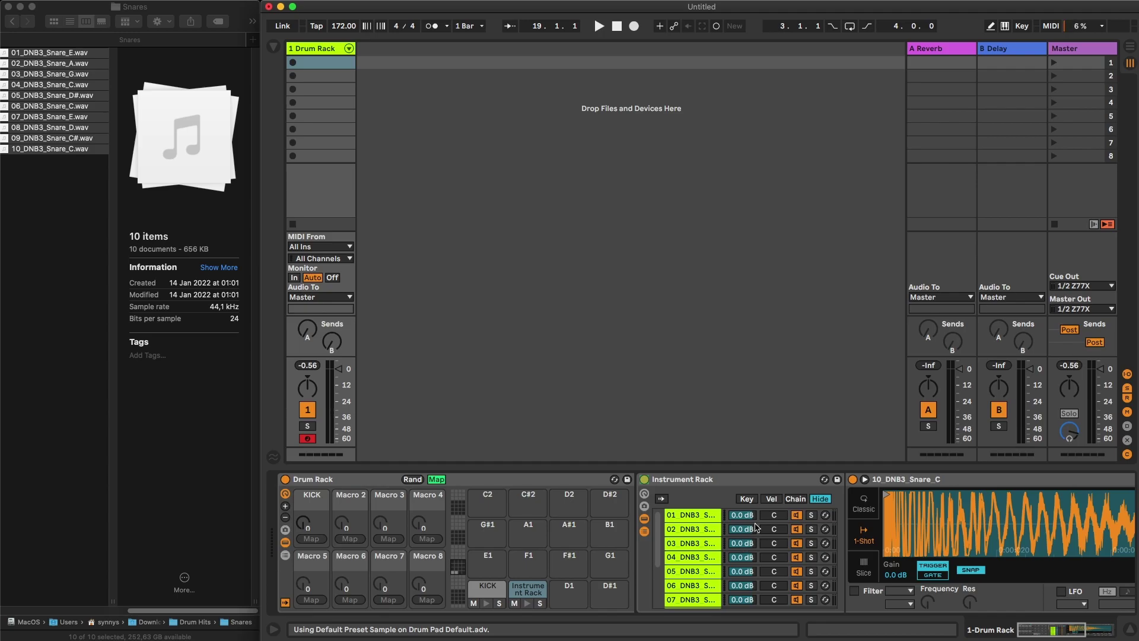
In the snare rack's chain zones, move the 10_DNB3_Snare_C zone to about 9 and distribute the ranges equally
{"action": "left_click", "coordinate": [796, 499]}
{"action": "scroll", "coordinate": [860, 530], "scroll_direction": "down", "scroll_amount": 5}
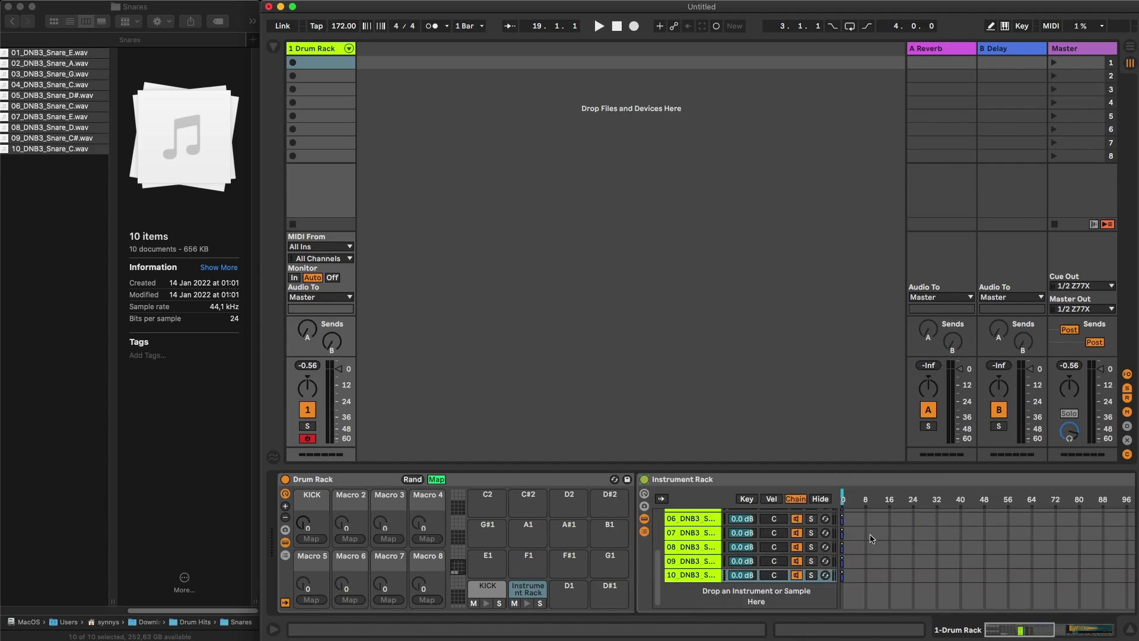
{"action": "left_click_drag", "start_coordinate": [843, 574], "coordinate": [867, 574]}
{"action": "right_click", "coordinate": [868, 503]}
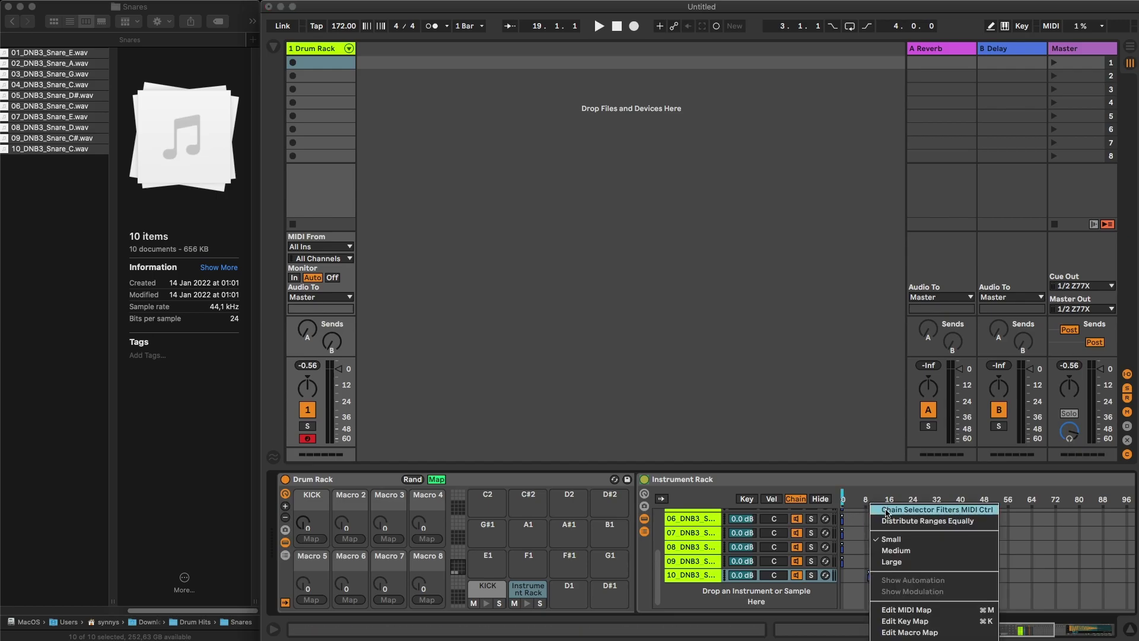
{"action": "left_click", "coordinate": [889, 520]}
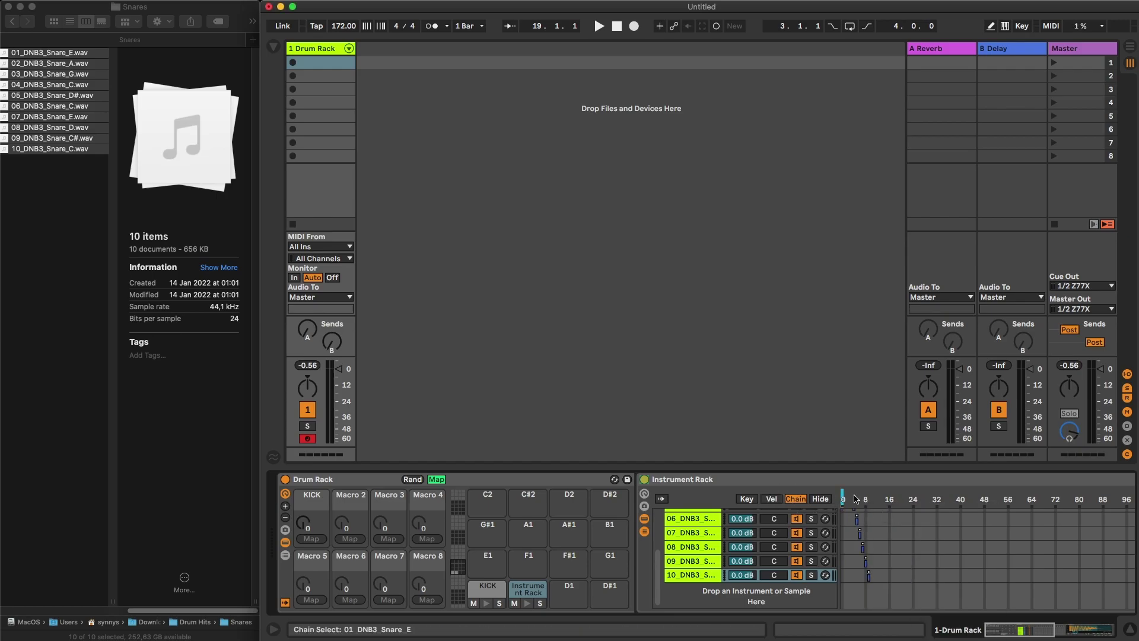
Show the snare Instrument Rack's macros and map its chain selector to Macro 1
{"action": "left_click", "coordinate": [644, 494]}
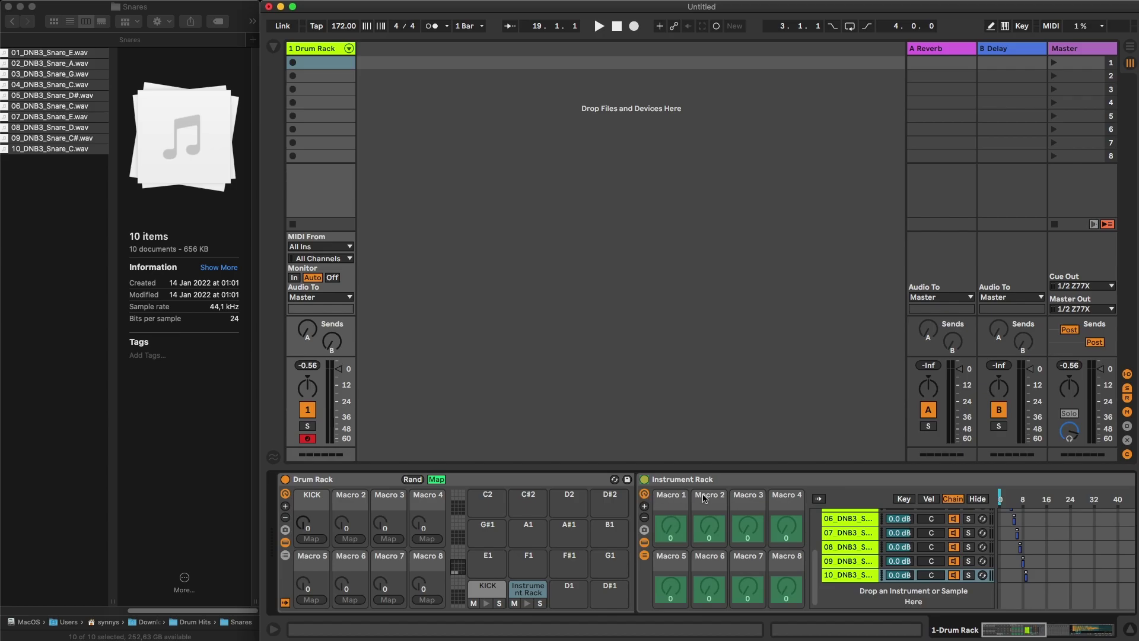
{"action": "scroll", "coordinate": [793, 496], "scroll_direction": "right", "scroll_amount": 5}
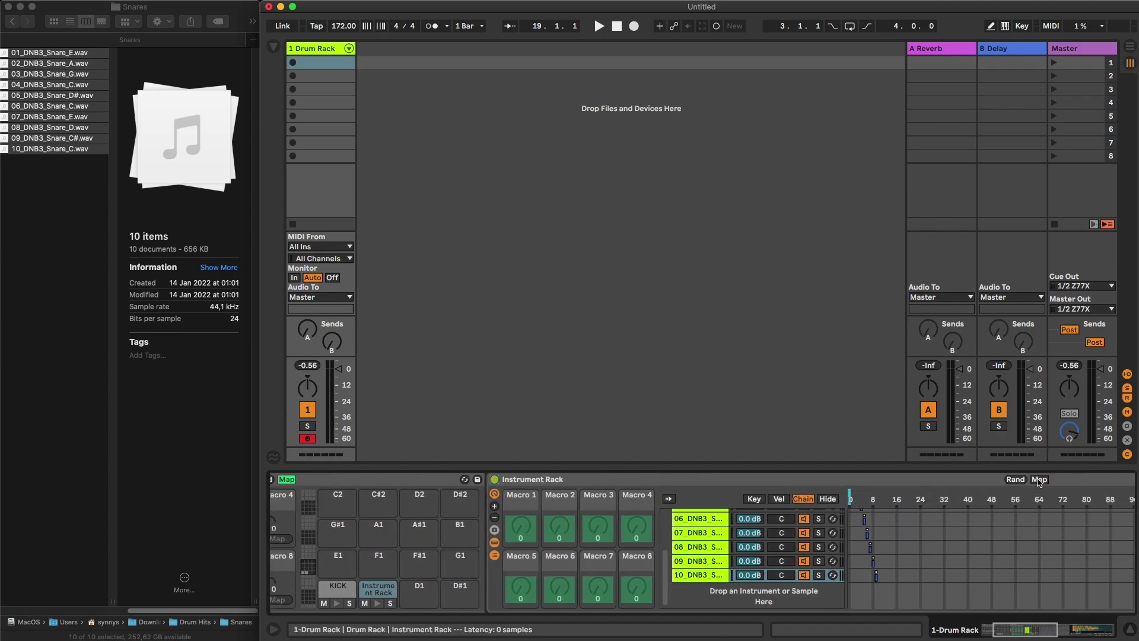
{"action": "left_click", "coordinate": [1039, 480]}
{"action": "left_click", "coordinate": [522, 539]}
Map the snare rack's Chain Selector macro to the Drum Rack's Macro 2 and rename that macro SNARE
{"action": "scroll", "coordinate": [392, 480], "scroll_direction": "left", "scroll_amount": 5}
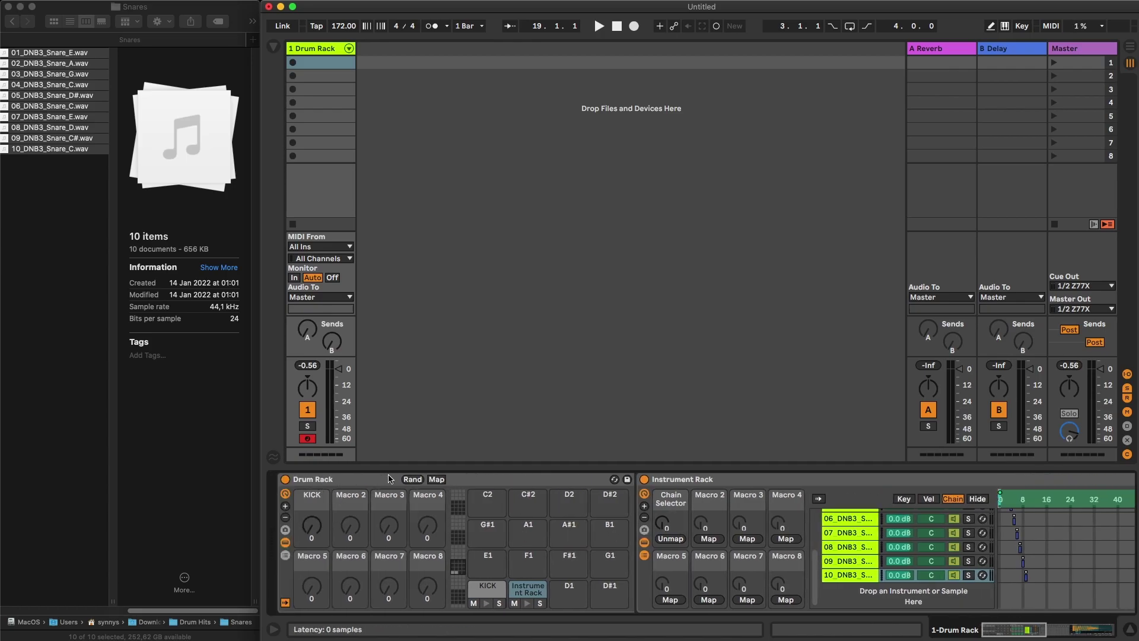
{"action": "left_click", "coordinate": [435, 480]}
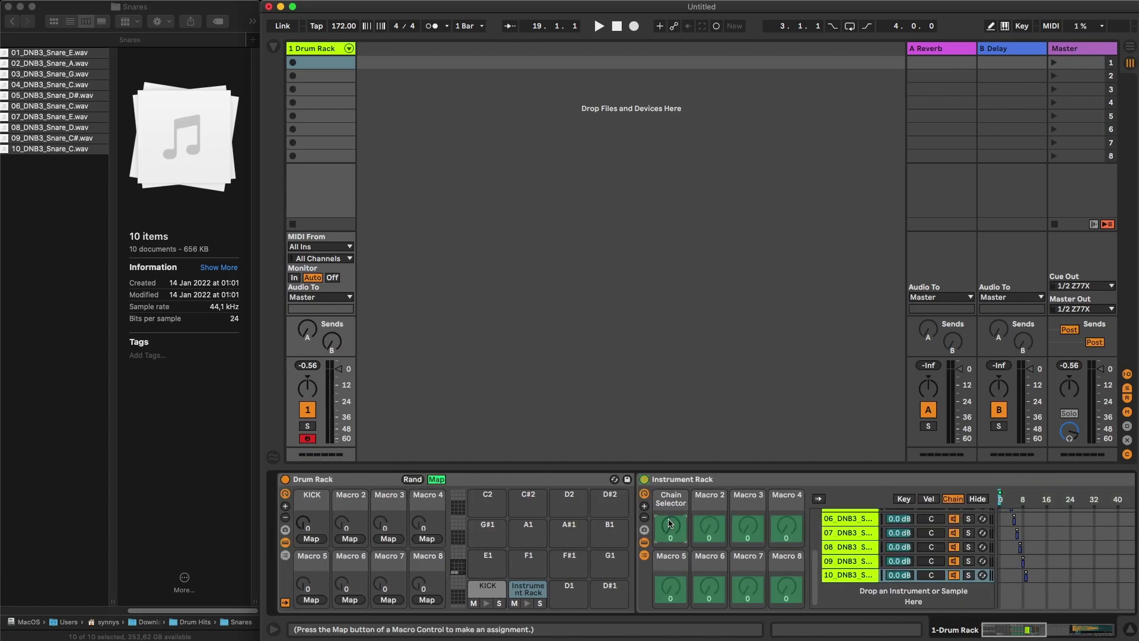
{"action": "left_click", "coordinate": [350, 539]}
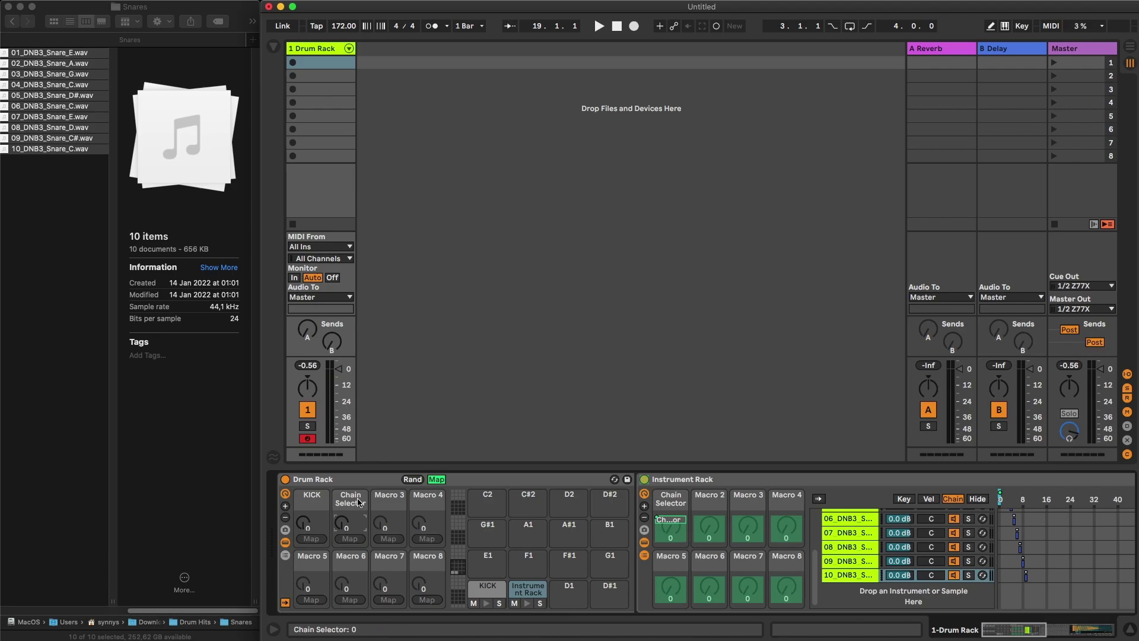
{"action": "type", "text": "SNARE"}
{"action": "key", "text": "Return"}
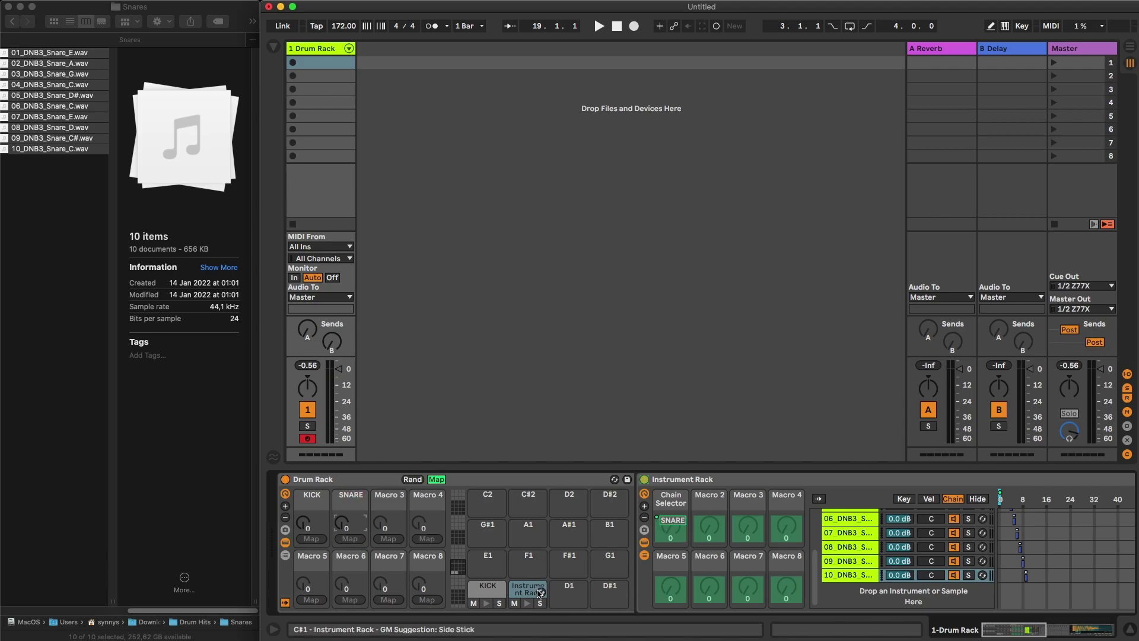
Rename the C#1 pad holding the snare Instrument Rack to SNARE
{"action": "key", "text": "super+r"}
{"action": "type", "text": "SANRE"}
{"action": "key", "text": "BackSpace"}
{"action": "key", "text": "BackSpace"}
{"action": "key", "text": "BackSpace"}
{"action": "key", "text": "BackSpace"}
{"action": "type", "text": "NARE"}
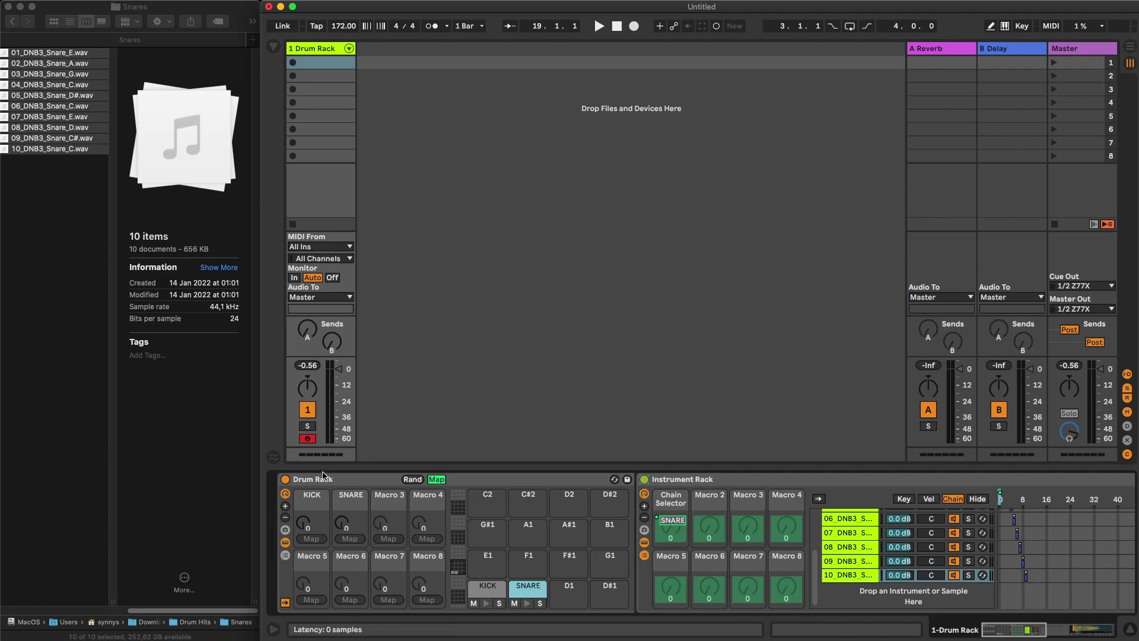
Set the maximum of the SNARE macro's Chain Selector mapping to 9
{"action": "left_click", "coordinate": [274, 47]}
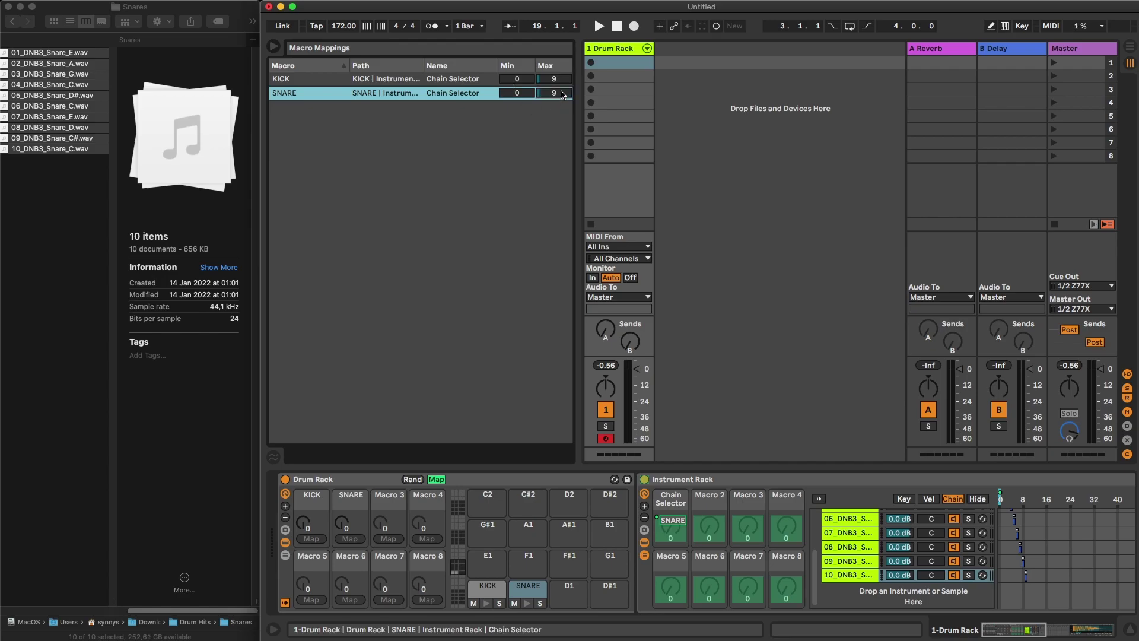
{"action": "left_click", "coordinate": [274, 46]}
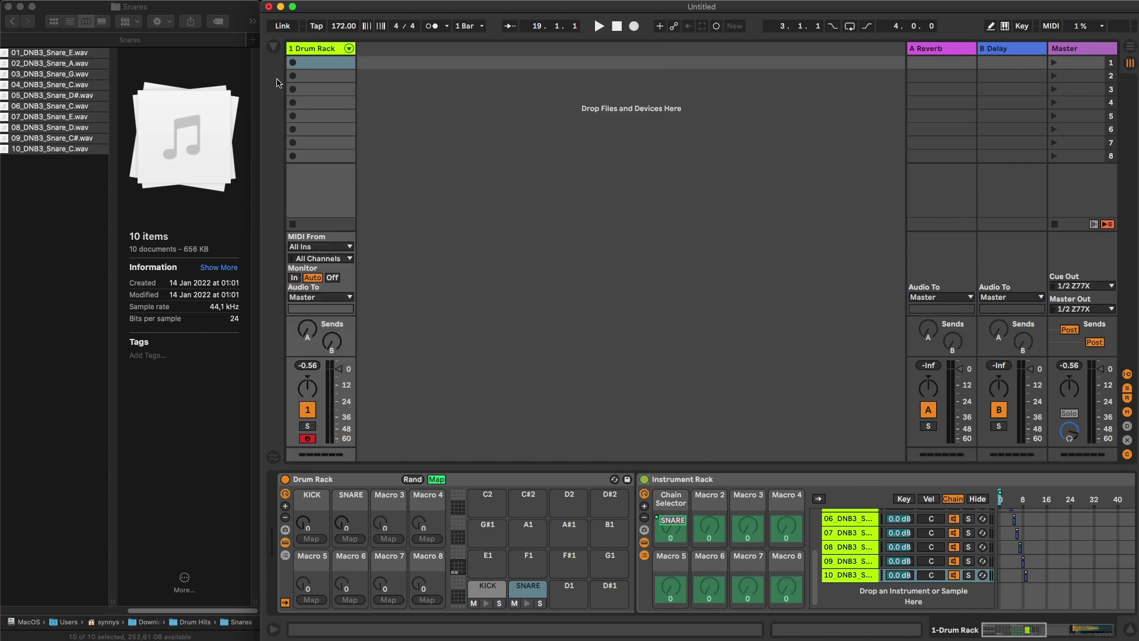
{"action": "scroll", "coordinate": [83, 186], "scroll_direction": "left", "scroll_amount": 5}
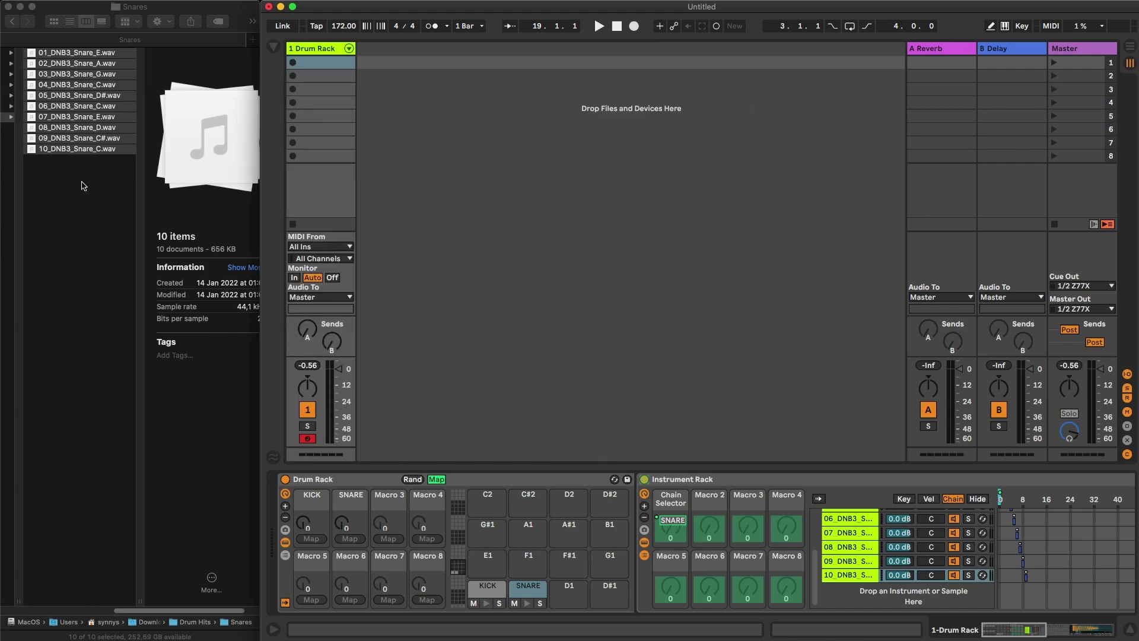
{"action": "scroll", "coordinate": [161, 135], "scroll_direction": "right", "scroll_amount": 4}
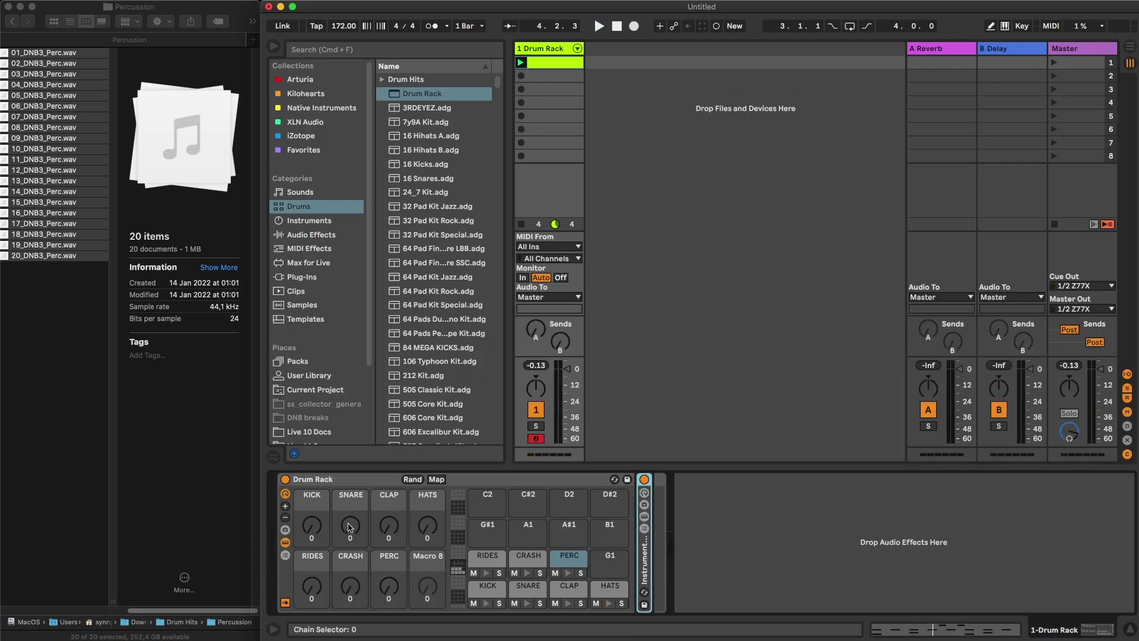
{"action": "left_click", "coordinate": [413, 479]}
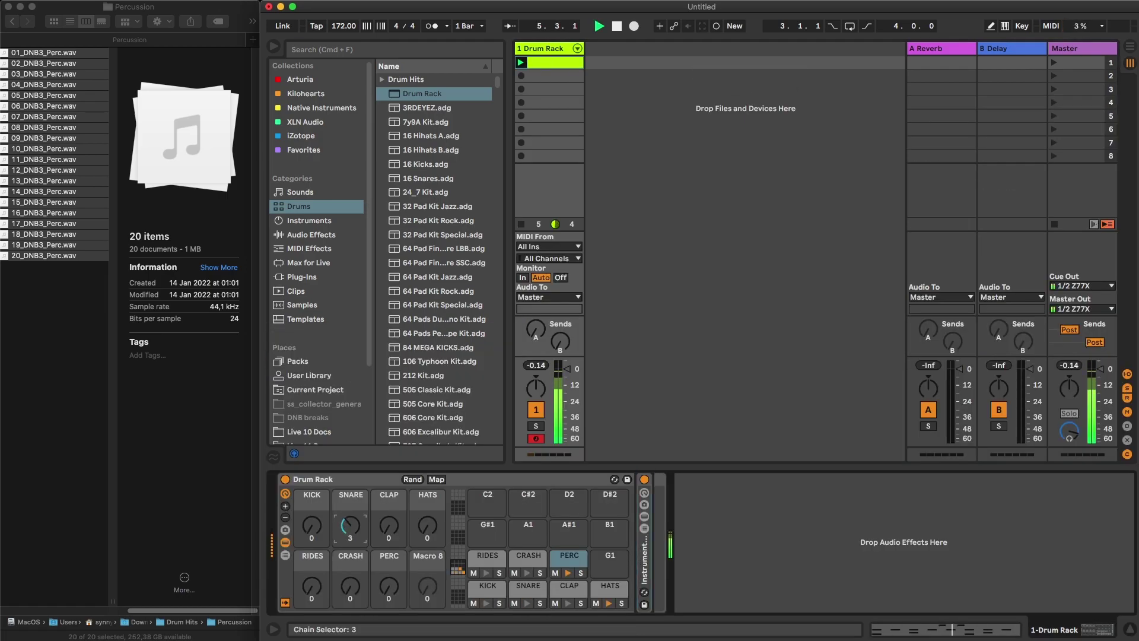
{"action": "left_click", "coordinate": [412, 479]}
{"action": "left_click", "coordinate": [285, 530]}
{"action": "left_click", "coordinate": [341, 494]}
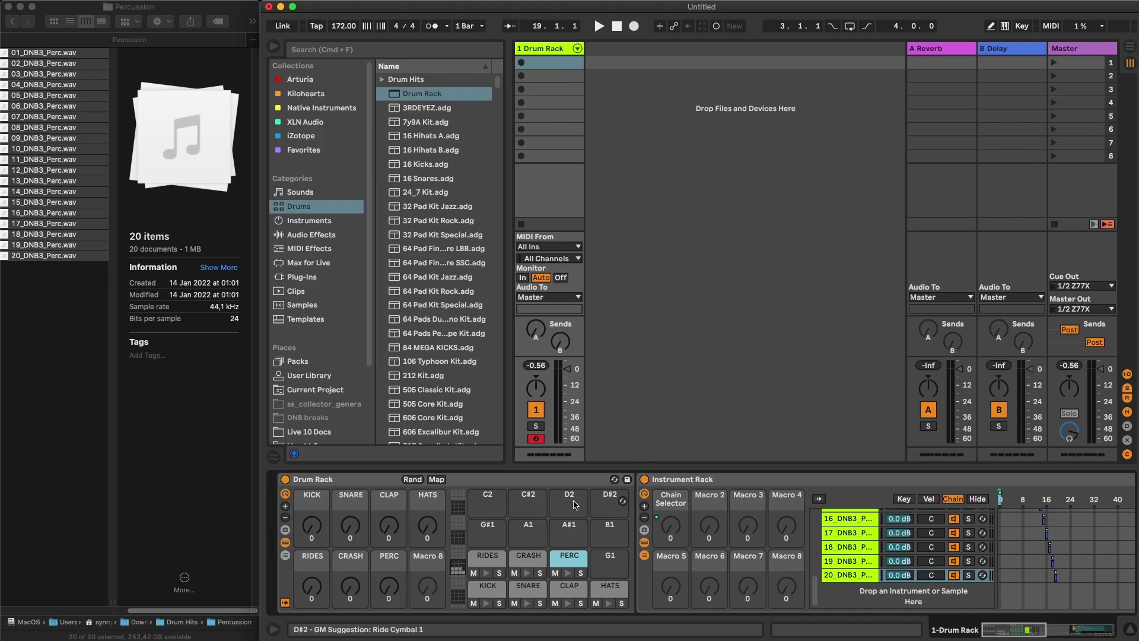
Collapse the percussion Instrument Rack, create a MIDI clip in the Drum Rack track's first slot and enlarge its note editor
{"action": "double_click", "coordinate": [720, 483]}
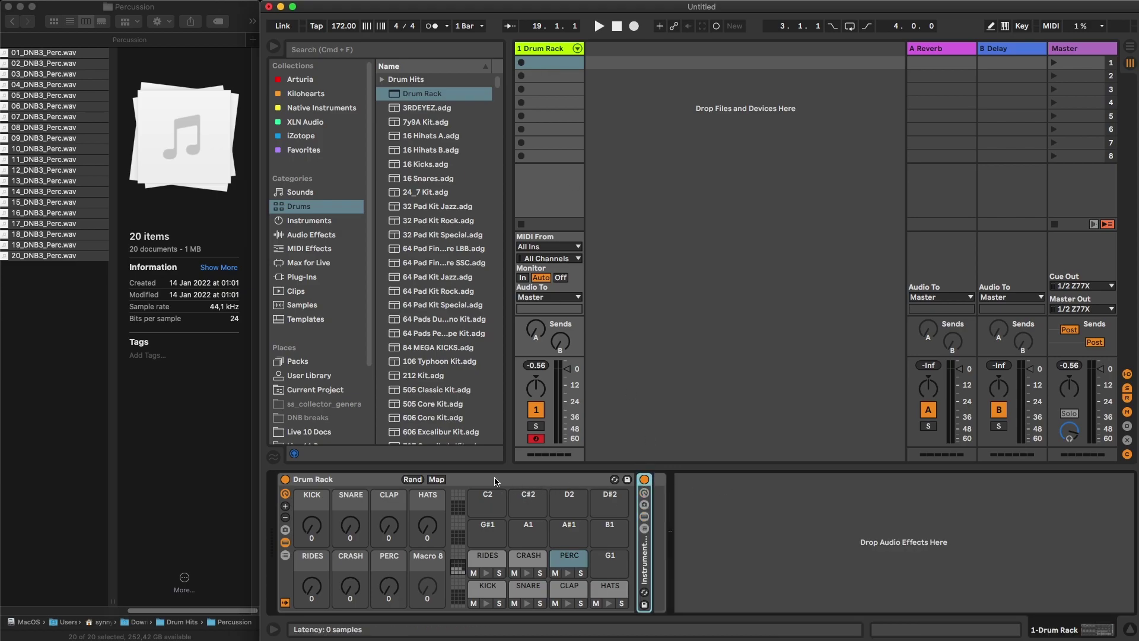
{"action": "double_click", "coordinate": [547, 62]}
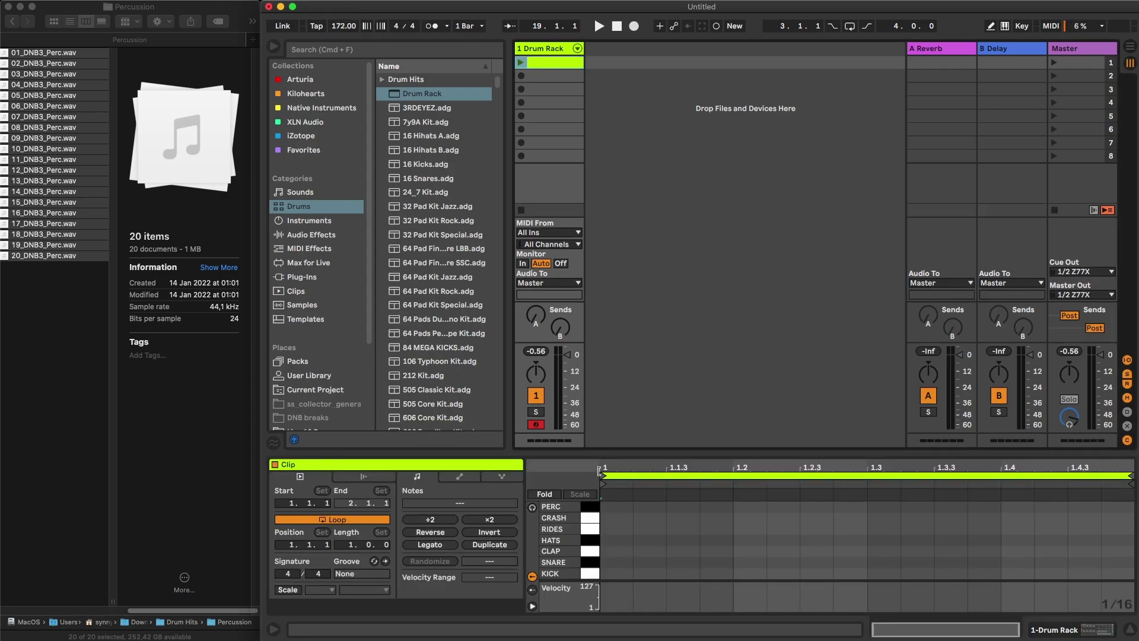
{"action": "left_click_drag", "start_coordinate": [617, 455], "coordinate": [614, 346]}
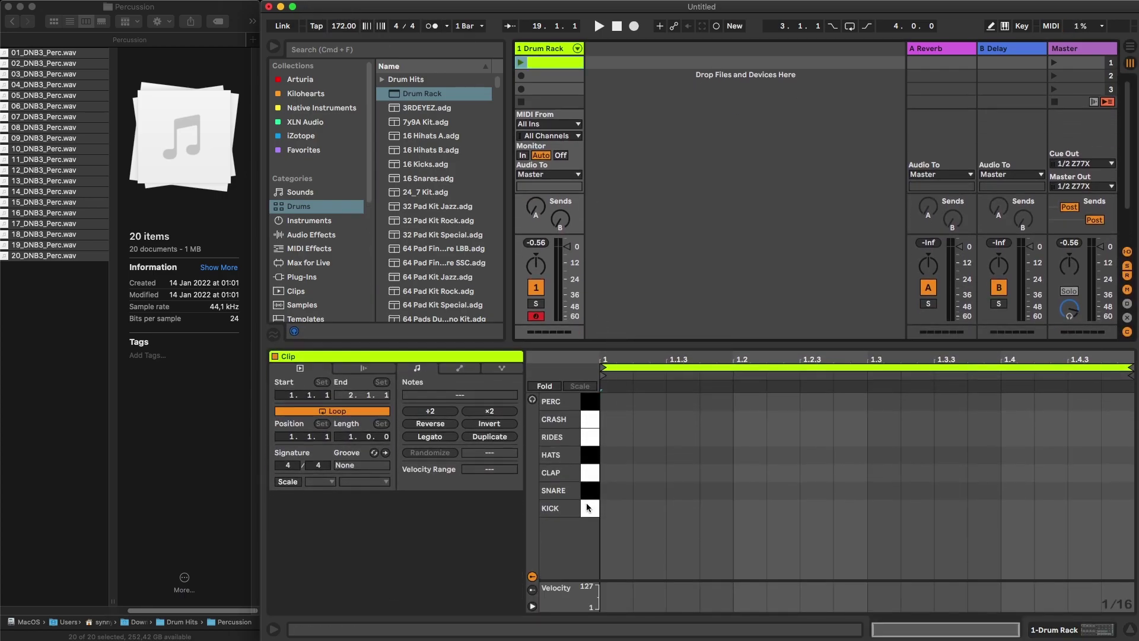
Enable note preview in the MIDI editor and audition the KICK pad
{"action": "left_click", "coordinate": [588, 506]}
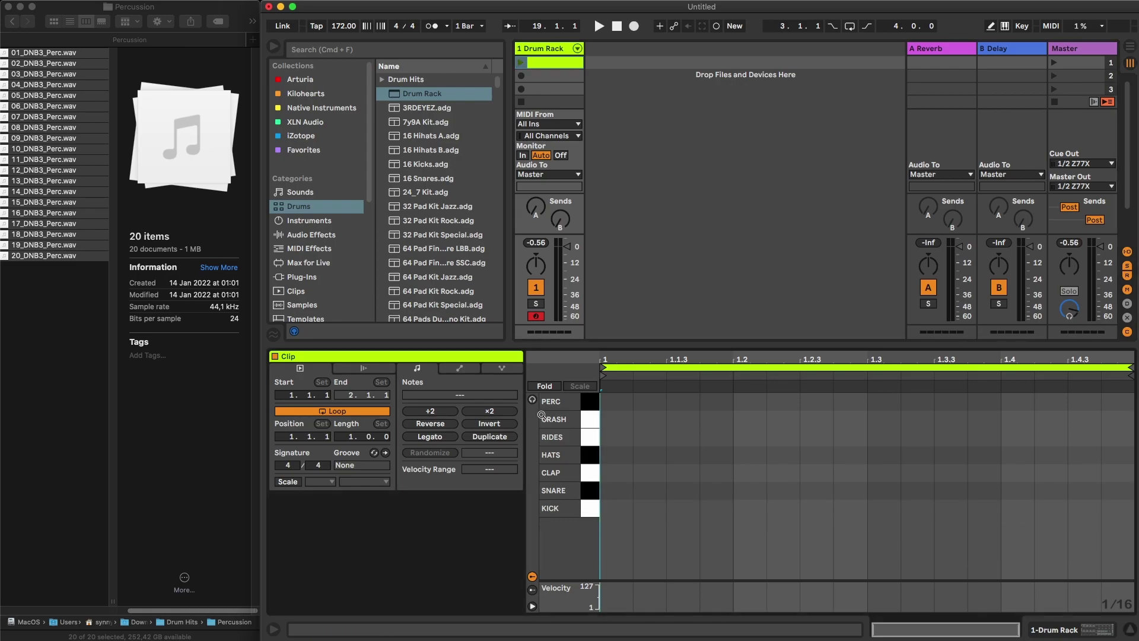
{"action": "left_click", "coordinate": [532, 399]}
{"action": "left_click", "coordinate": [593, 508]}
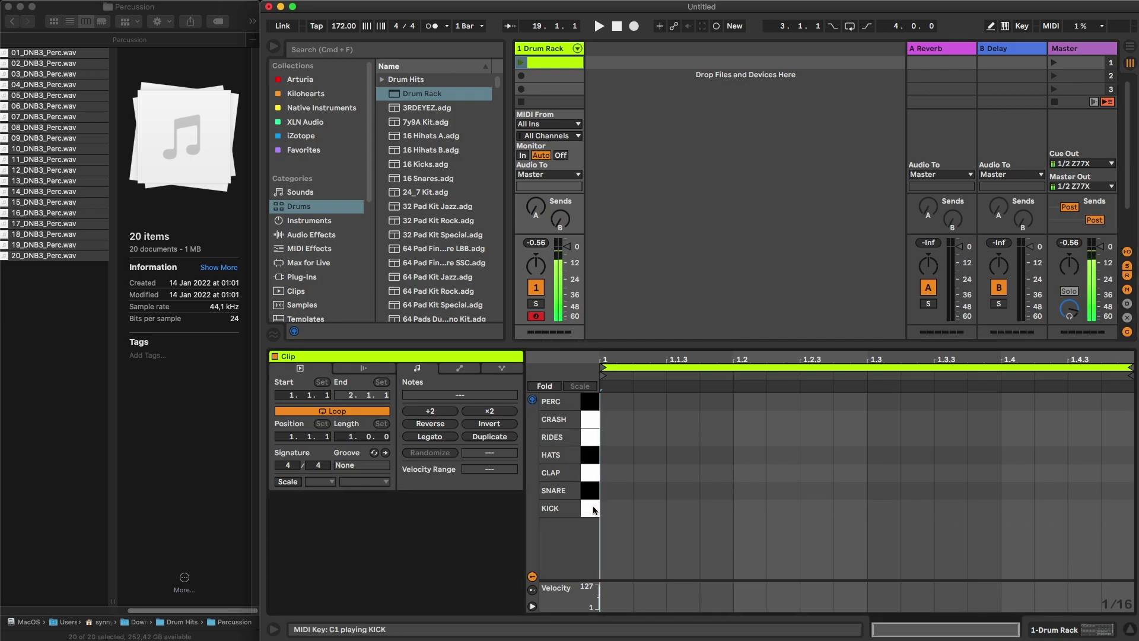
{"action": "left_click", "coordinate": [594, 510]}
Add KICK notes at 1 and 1.3.3, and SNARE notes at 1.2 and 1.4
{"action": "double_click", "coordinate": [615, 508]}
{"action": "double_click", "coordinate": [957, 511]}
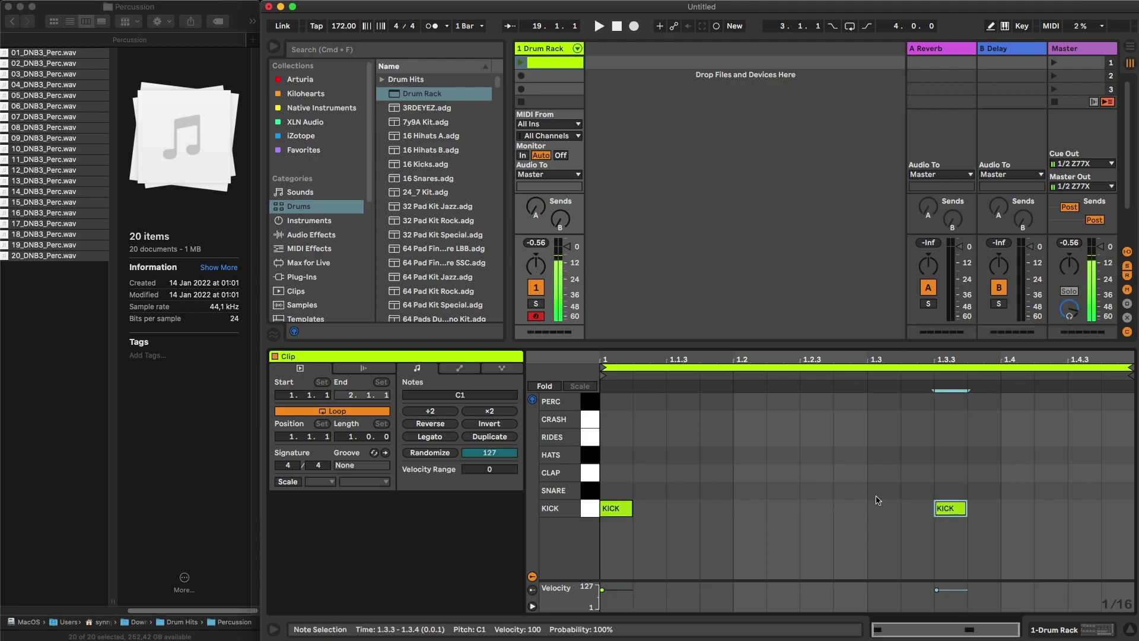
{"action": "double_click", "coordinate": [759, 490]}
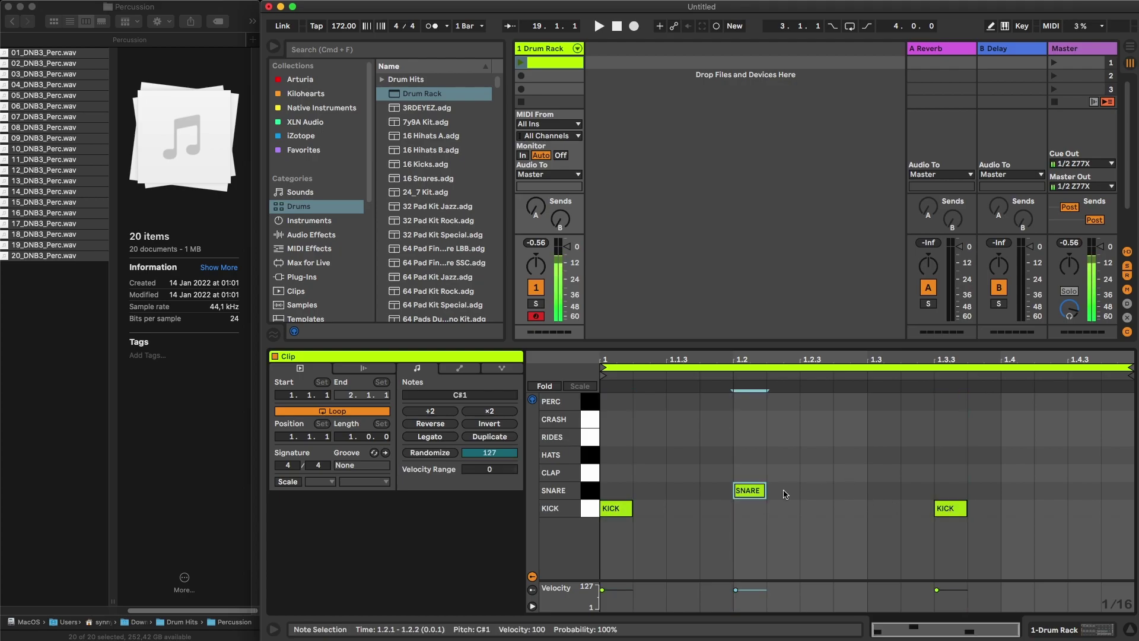
{"action": "double_click", "coordinate": [1021, 491]}
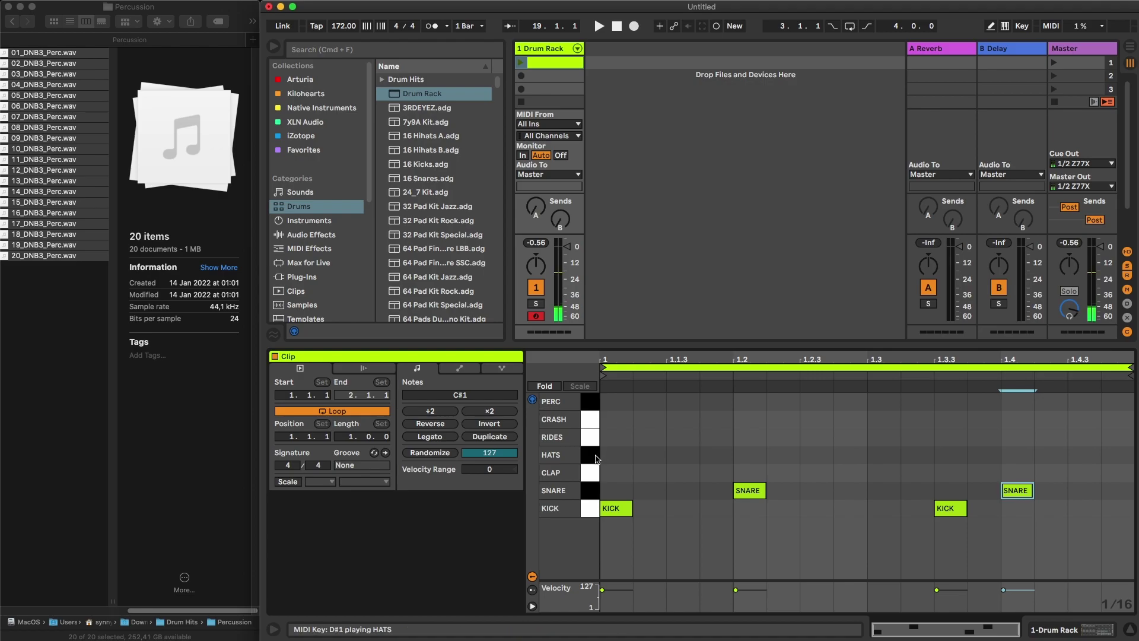
Fill the HATS row with eighth notes across the bar by entering two notes and duplicating the pair three times
{"action": "double_click", "coordinate": [616, 454]}
{"action": "double_click", "coordinate": [682, 455]}
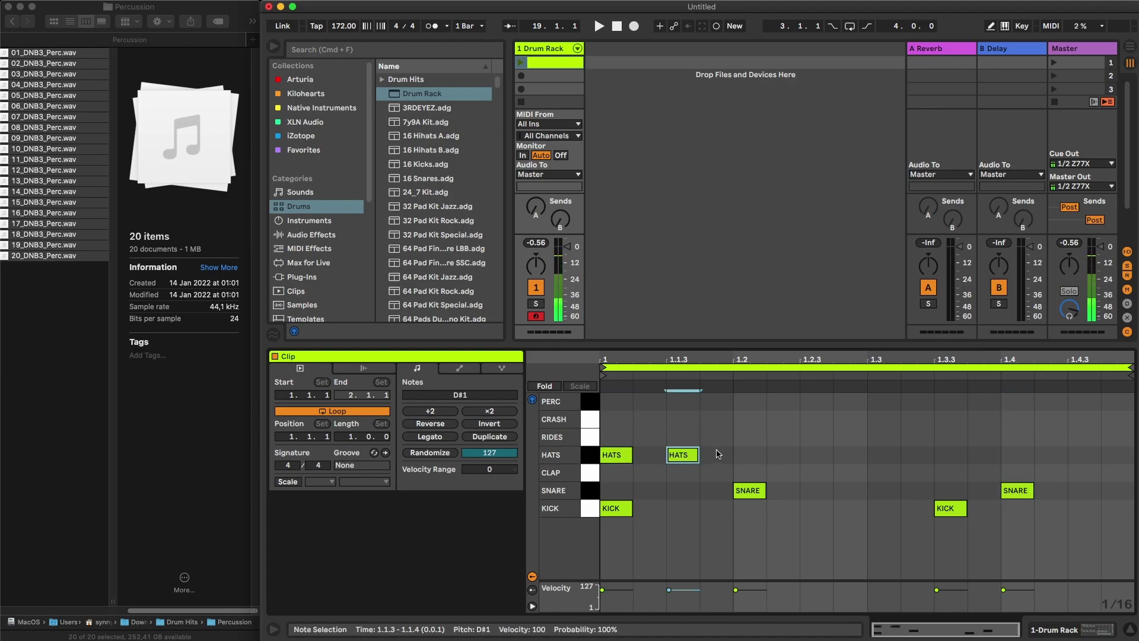
{"action": "left_click", "coordinate": [578, 456]}
{"action": "key", "text": "super+d"}
{"action": "key", "text": "super+d"}
{"action": "key", "text": "super+d"}
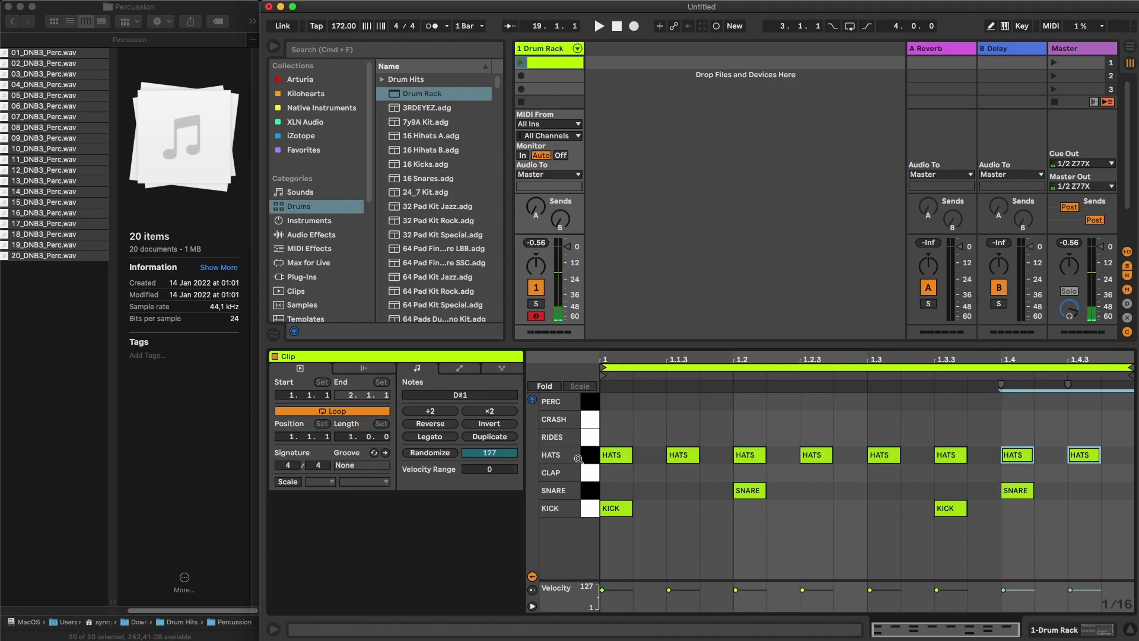
Add two PERC notes near 1.2.4 and 1.3.2, set slightly late off the grid
{"action": "left_click", "coordinate": [582, 403]}
{"action": "double_click", "coordinate": [848, 402]}
{"action": "double_click", "coordinate": [915, 402]}
{"action": "left_click_drag", "start_coordinate": [927, 418], "coordinate": [840, 400]}
Launch the drum clip to hear the pattern, show the track's Drum Rack again and stop playback
{"action": "left_click", "coordinate": [522, 63]}
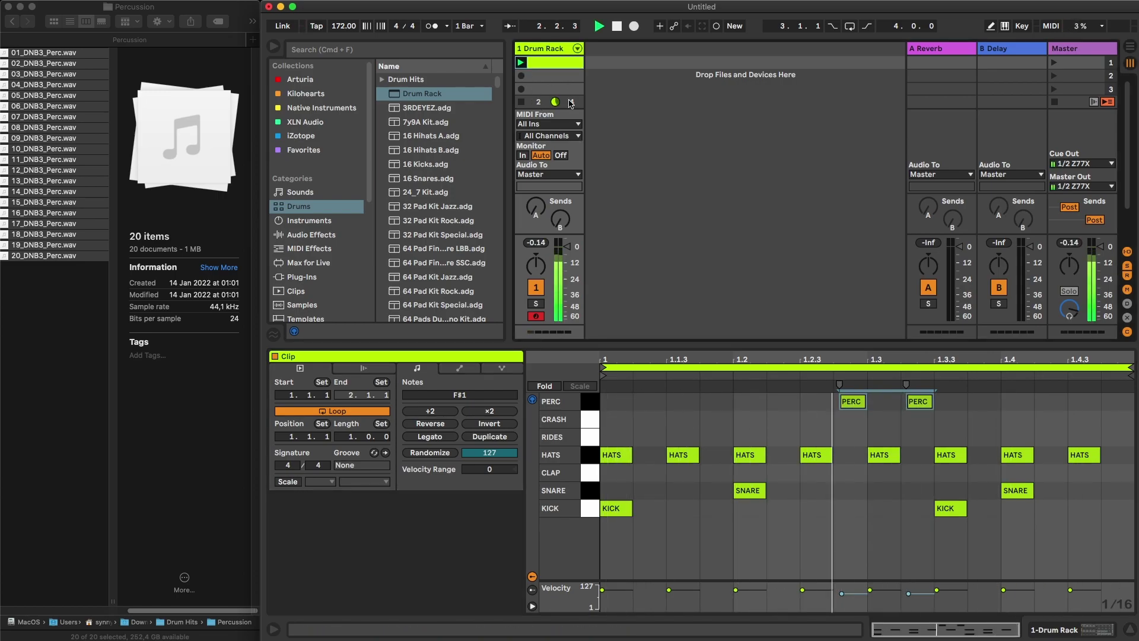
{"action": "double_click", "coordinate": [543, 49]}
{"action": "key", "text": "space"}
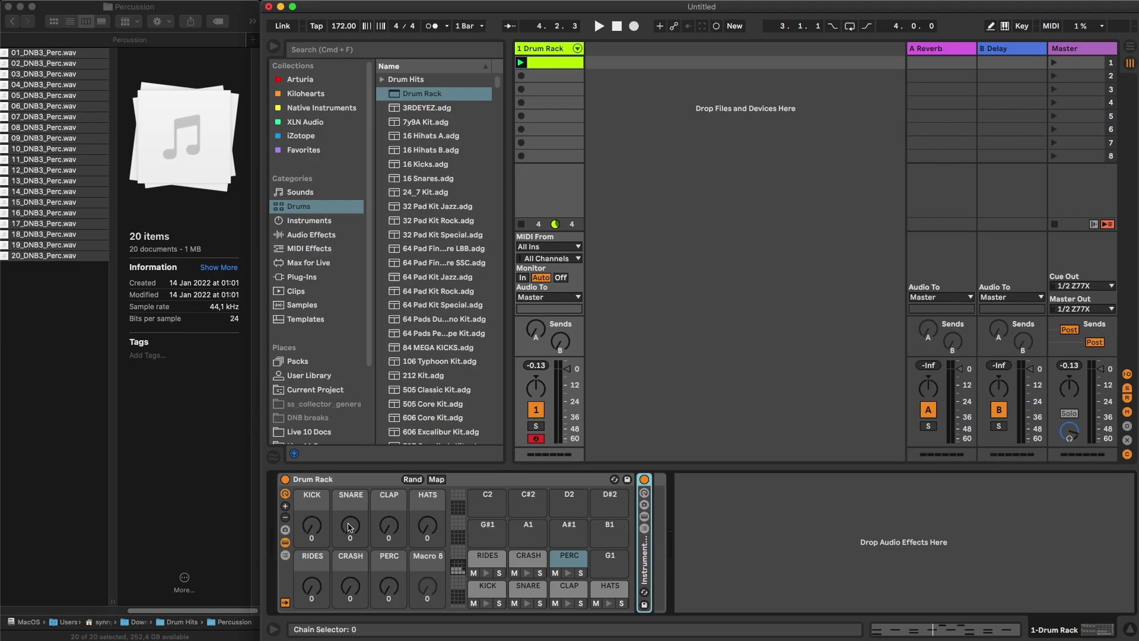
Play the clip while setting the SNARE macro to 3 and the PERC macro to 6, and stop playback
{"action": "key", "text": "space"}
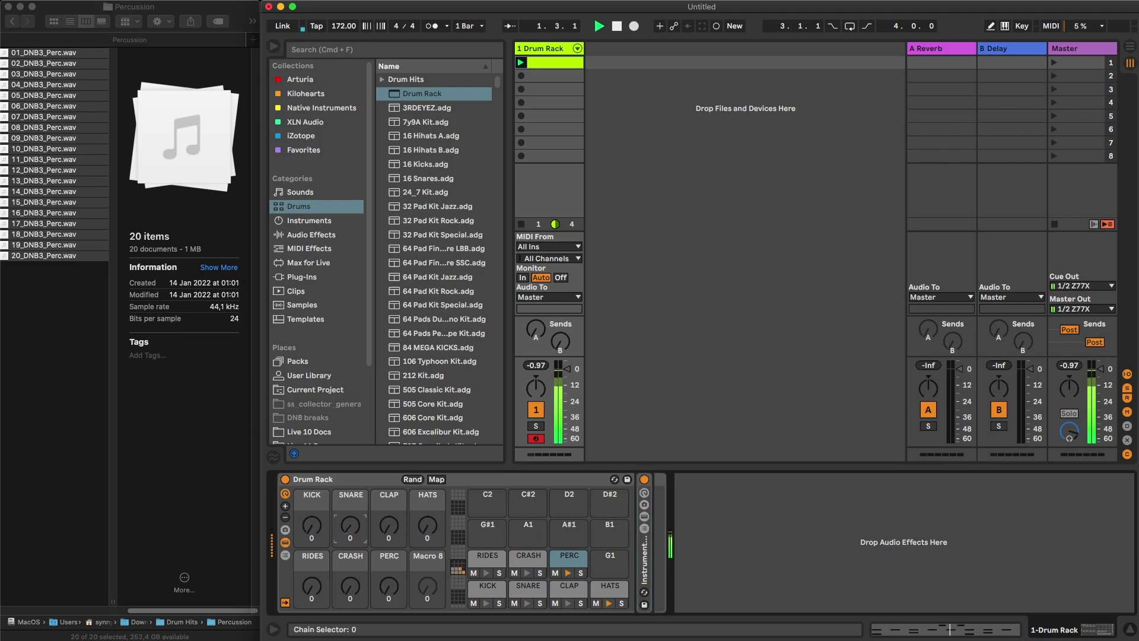
{"action": "left_click_drag", "start_coordinate": [350, 525], "coordinate": [350, 503]}
{"action": "left_click_drag", "start_coordinate": [389, 588], "coordinate": [389, 573]}
{"action": "key", "text": "space"}
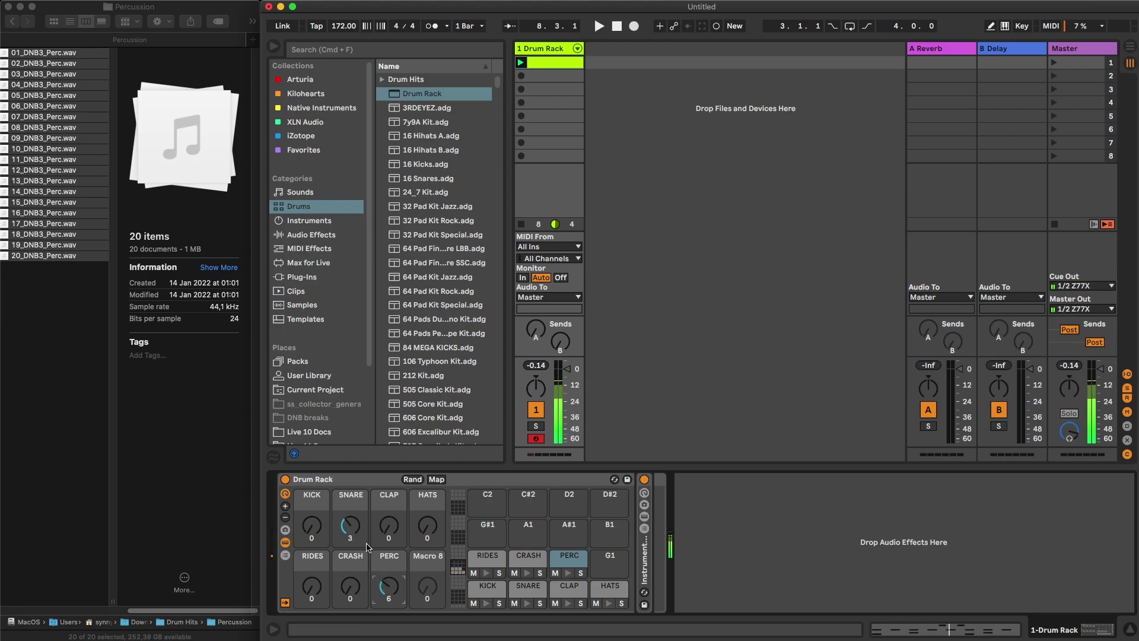
Randomize the Drum Rack's macros repeatedly while the clip plays to try different sample combinations, and stop playback
{"action": "left_click", "coordinate": [414, 480]}
{"action": "key", "text": "space"}
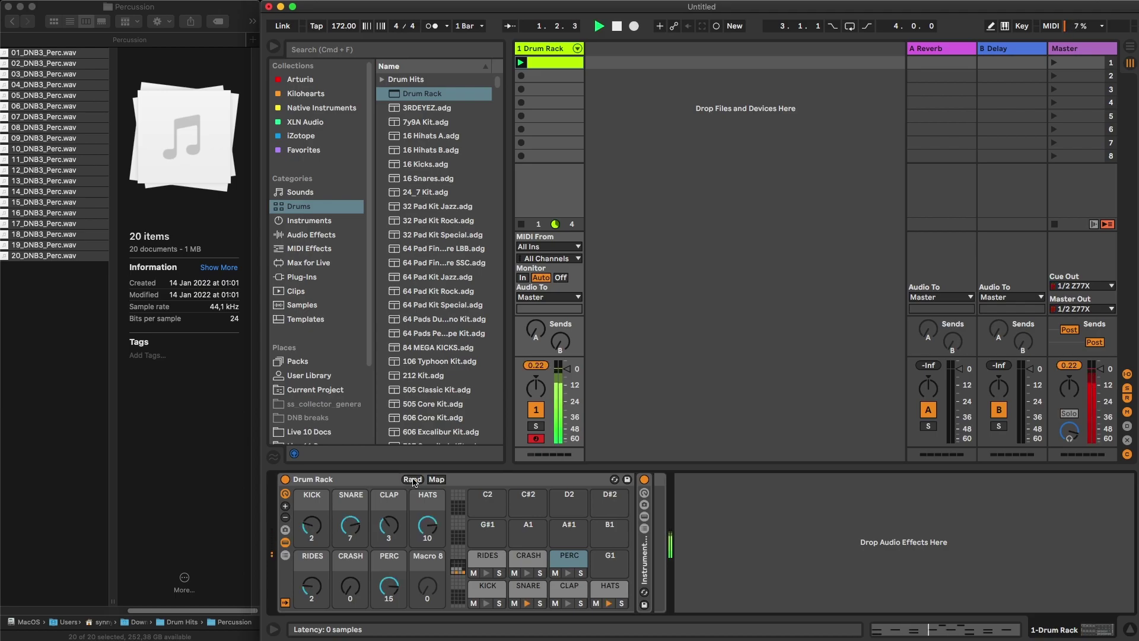
{"action": "left_click", "coordinate": [413, 479]}
{"action": "left_click", "coordinate": [414, 479]}
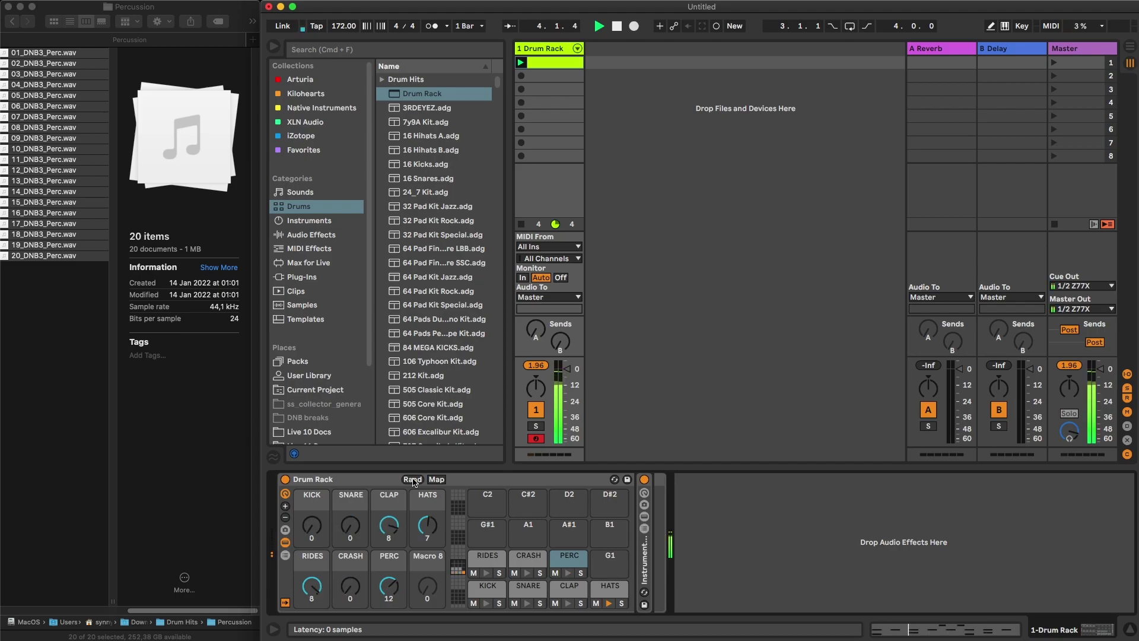
{"action": "left_click", "coordinate": [414, 480]}
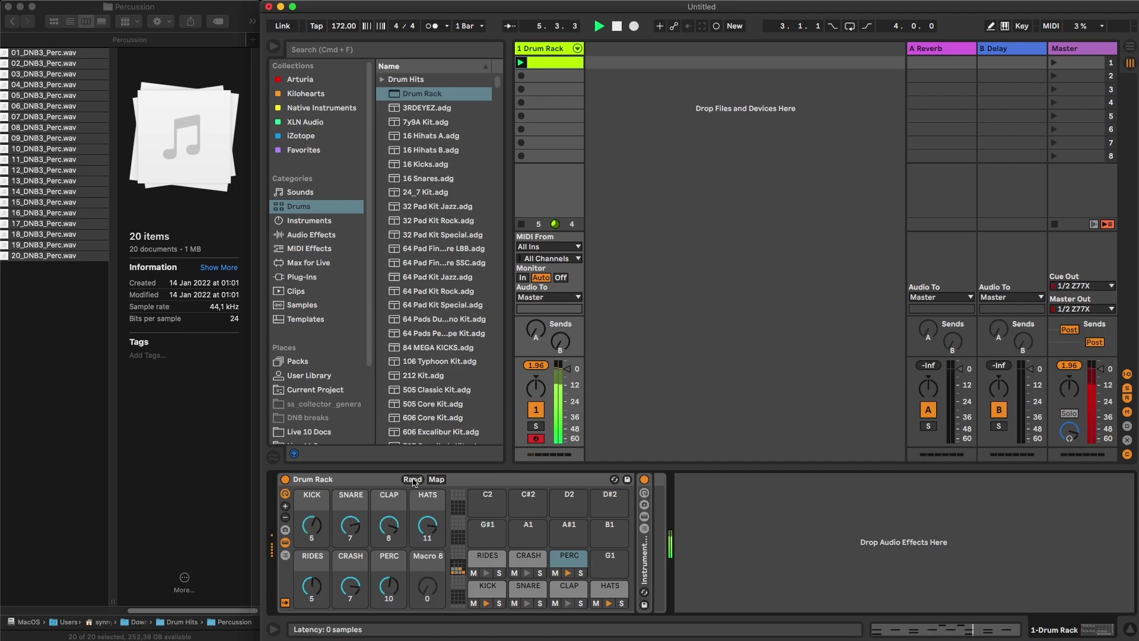
{"action": "left_click", "coordinate": [414, 479]}
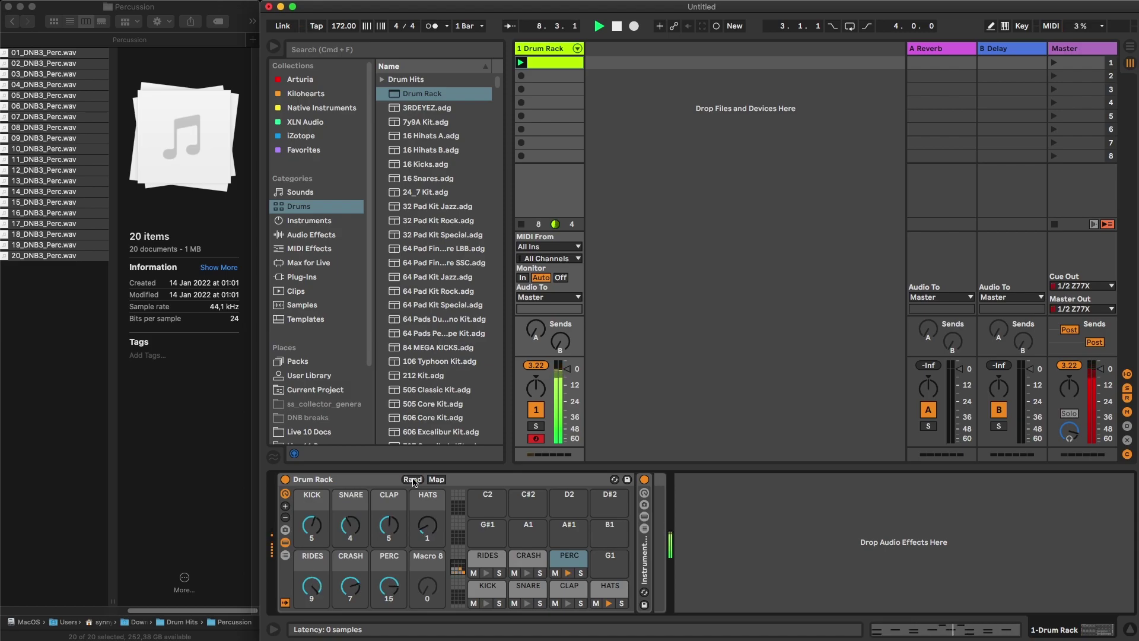
{"action": "left_click", "coordinate": [414, 480]}
{"action": "key", "text": "space"}
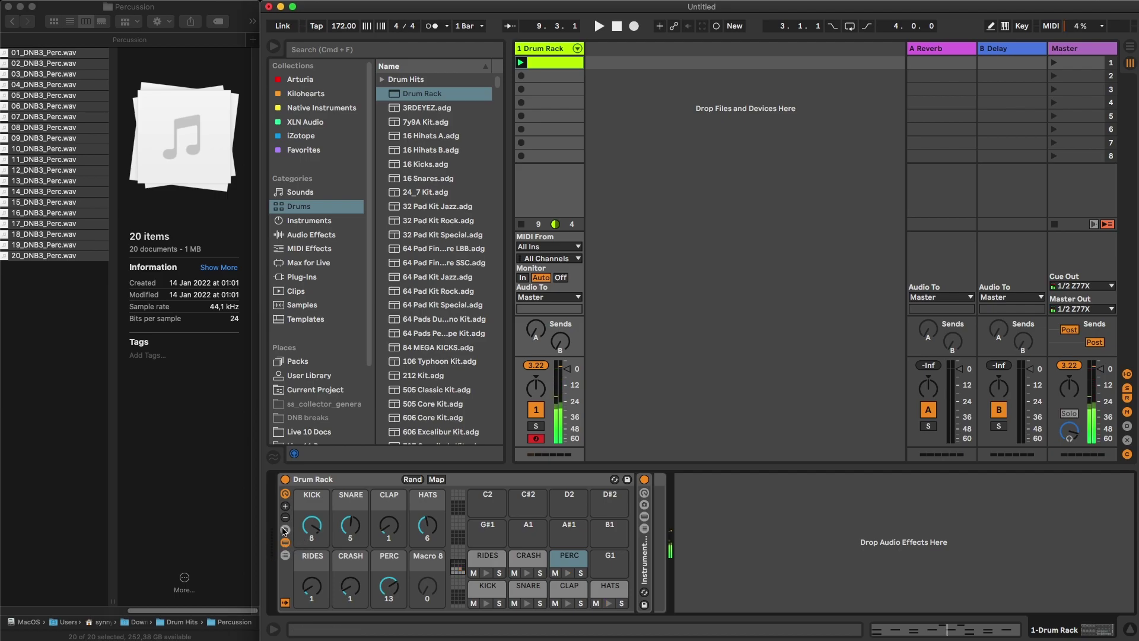
Show the Drum Rack's macro variations, store the current macro values as a new variation and rename it beat 1
{"action": "left_click", "coordinate": [284, 530]}
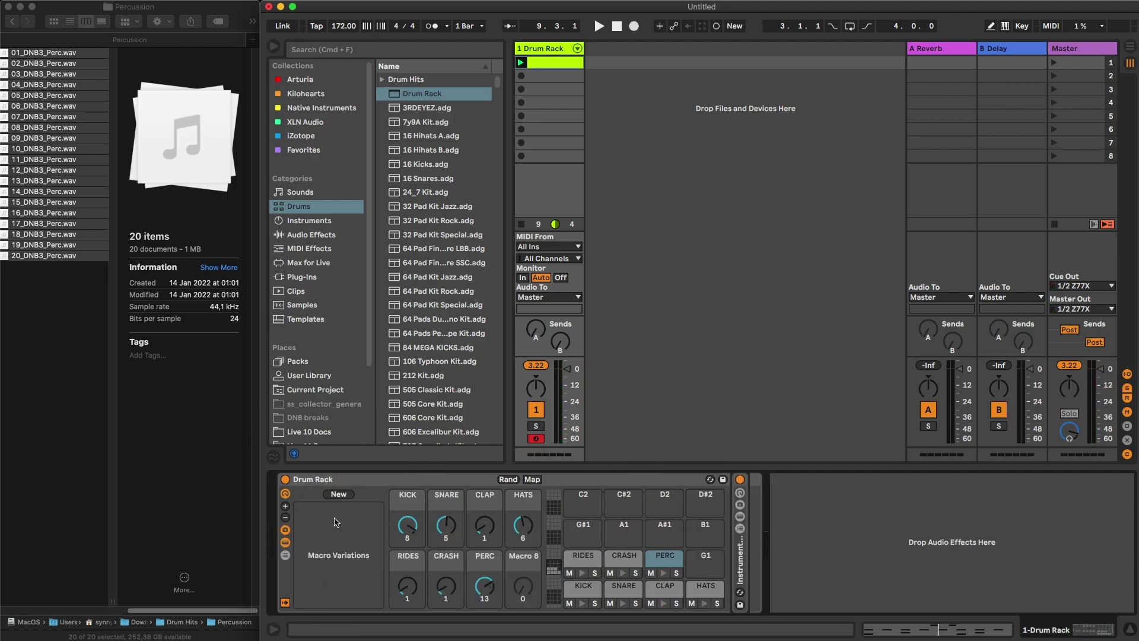
{"action": "left_click", "coordinate": [345, 494]}
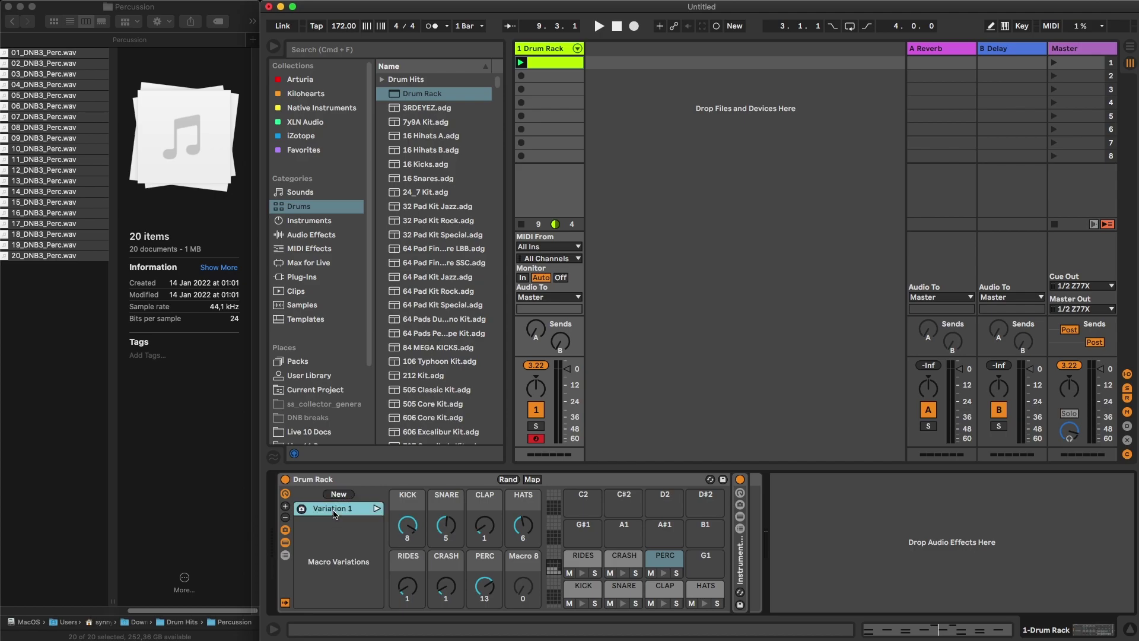
{"action": "right_click", "coordinate": [336, 511]}
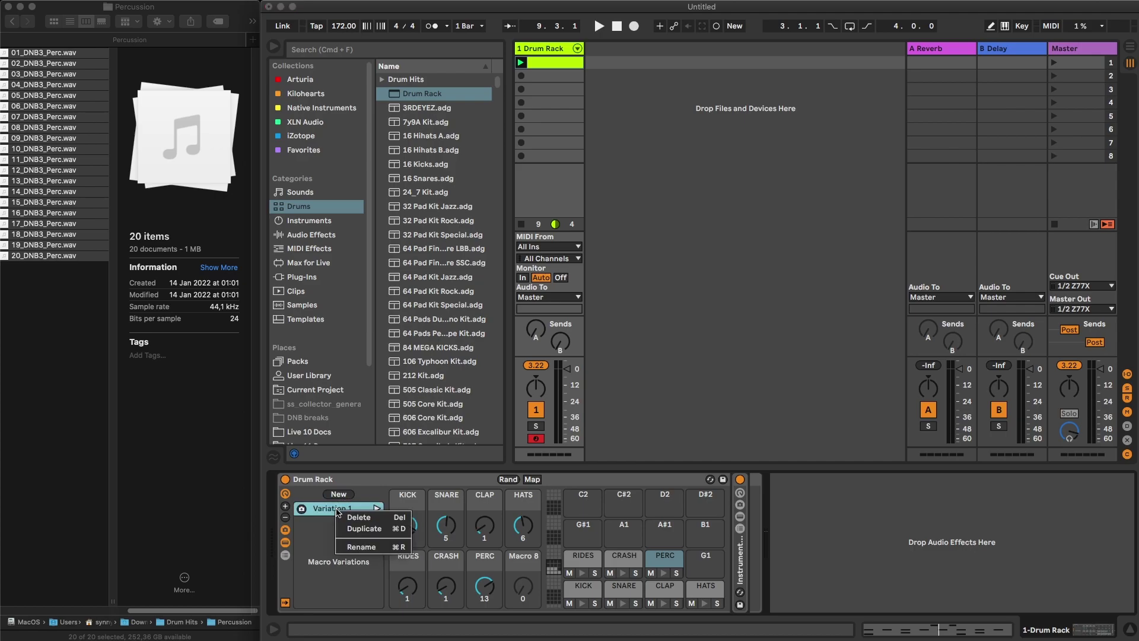
{"action": "left_click", "coordinate": [360, 546]}
{"action": "type", "text": "beat"}
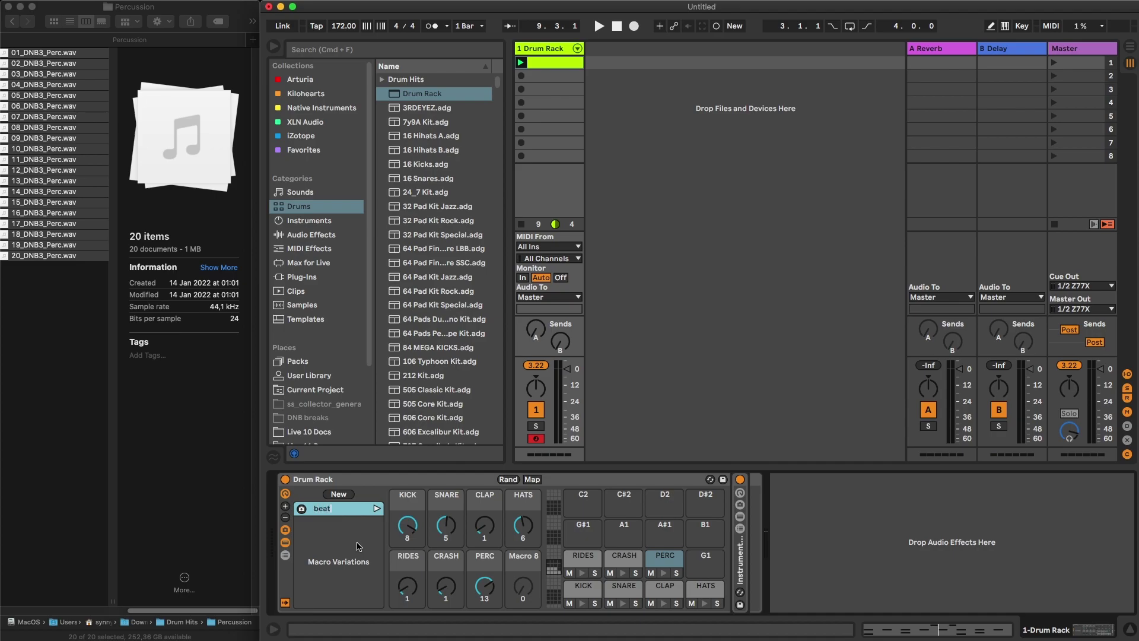
Randomize the macros again, listen to the result, store it as a second variation and rename it beat 2
{"action": "left_click", "coordinate": [509, 480]}
{"action": "key", "text": "space"}
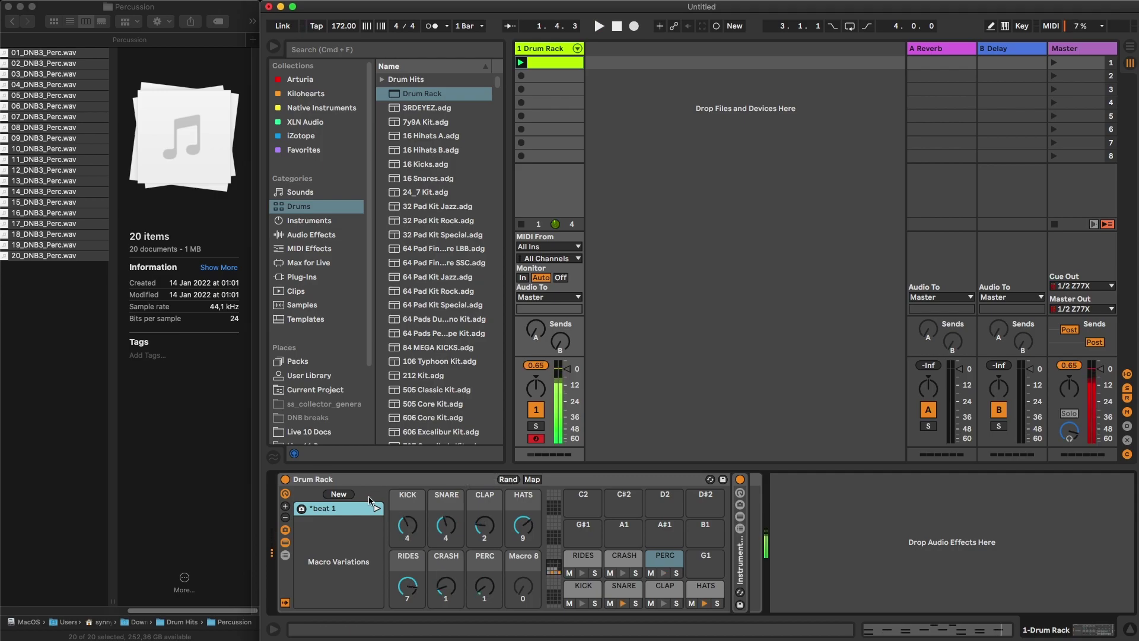
{"action": "left_click", "coordinate": [338, 494]}
{"action": "left_click", "coordinate": [329, 524]}
{"action": "key", "text": "super+r"}
{"action": "type", "text": "beat"}
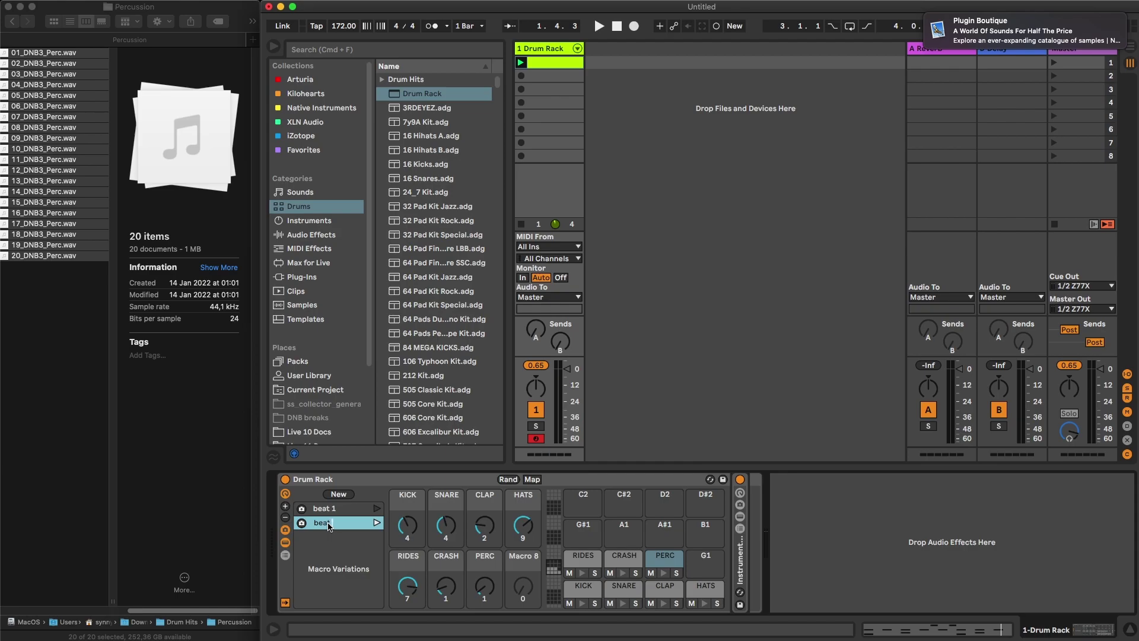
Play the clip while switching between the beat 1 and beat 2 macro variations, and stop playback
{"action": "key", "text": "space"}
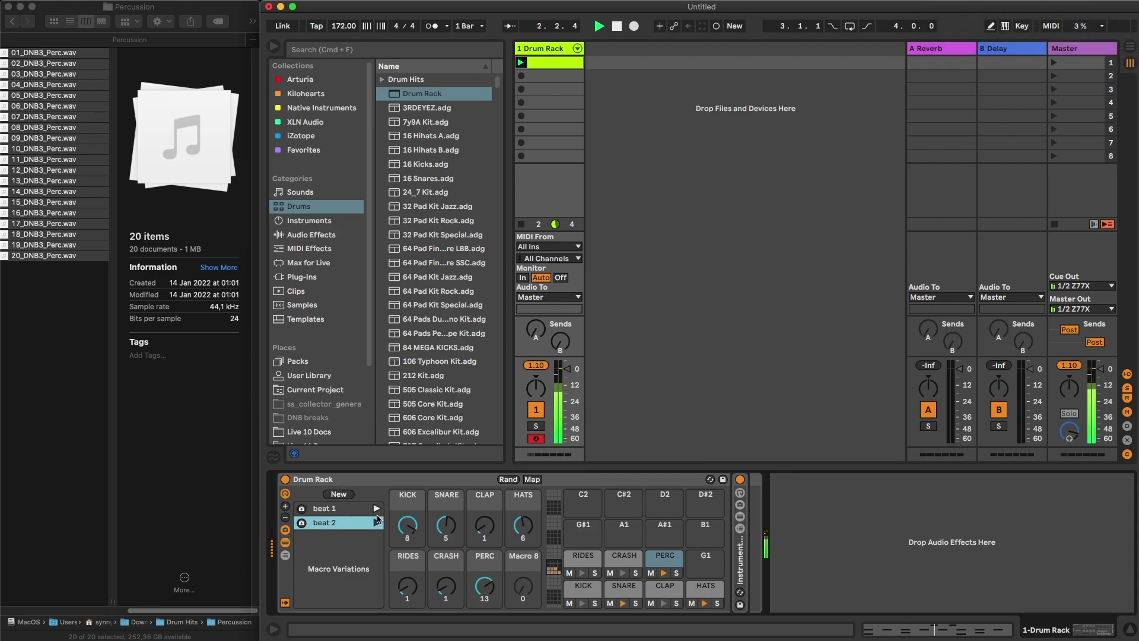
{"action": "key", "text": "space"}
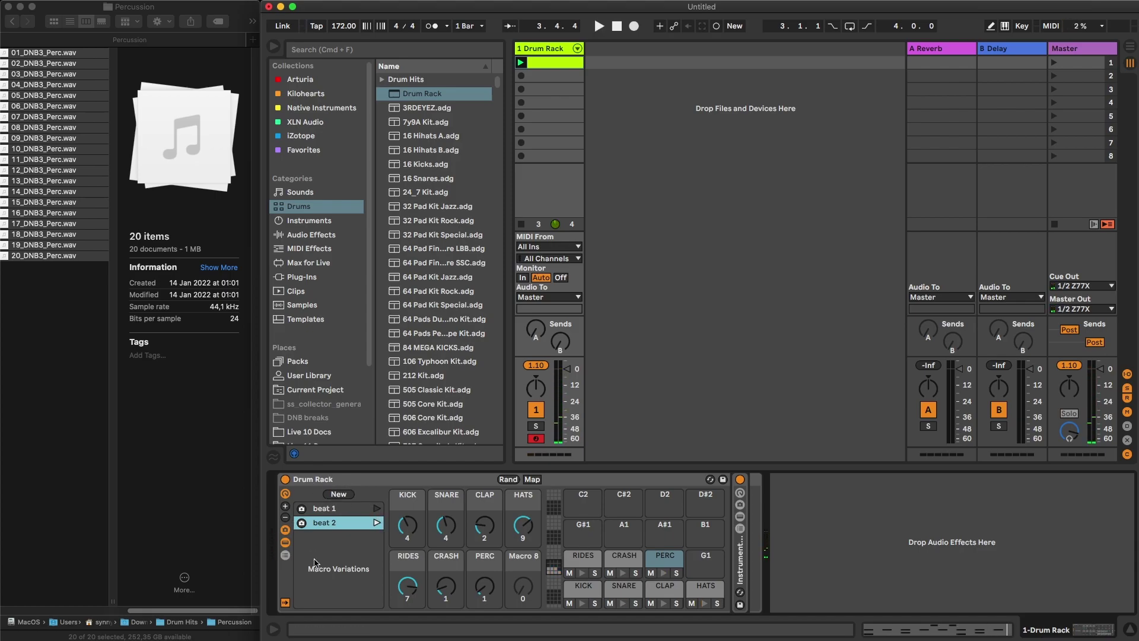